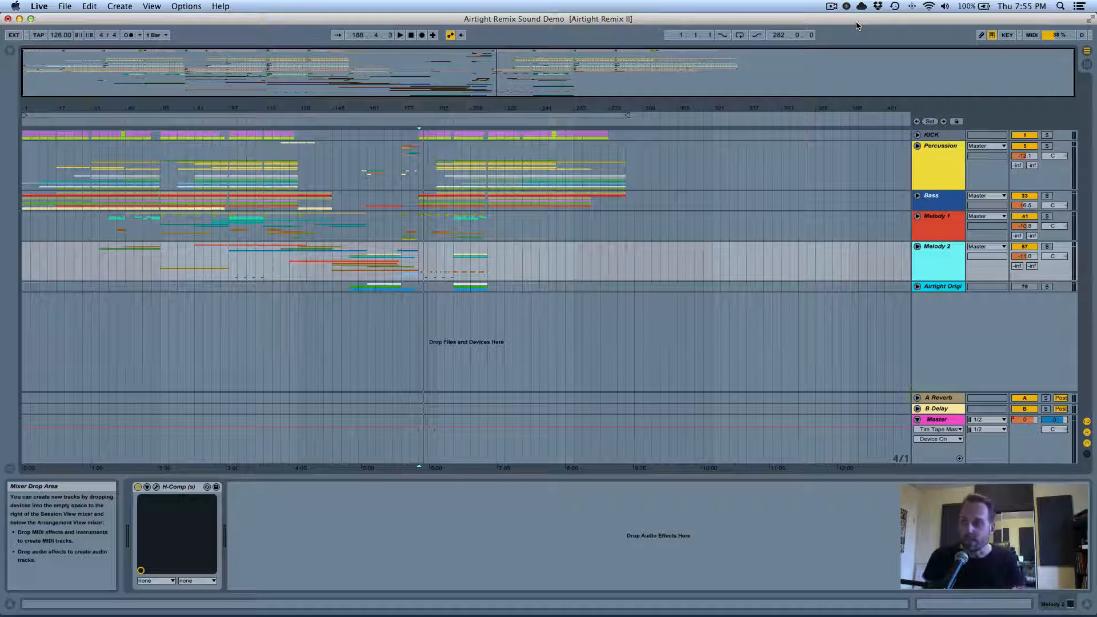
Play the breakdown from bar 169 and look through the audio tracks around the OG Audio, Max Rough Audio and No Drums clips
{"action": "left_click_drag", "start_coordinate": [527, 81], "coordinate": [495, 306]}
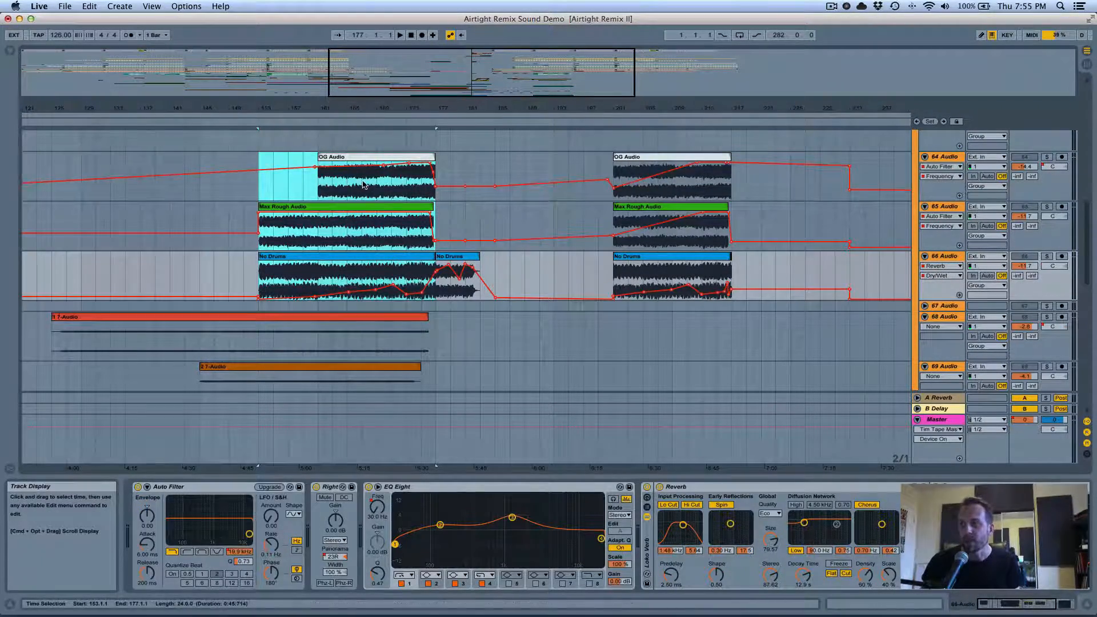
{"action": "left_click", "coordinate": [363, 184]}
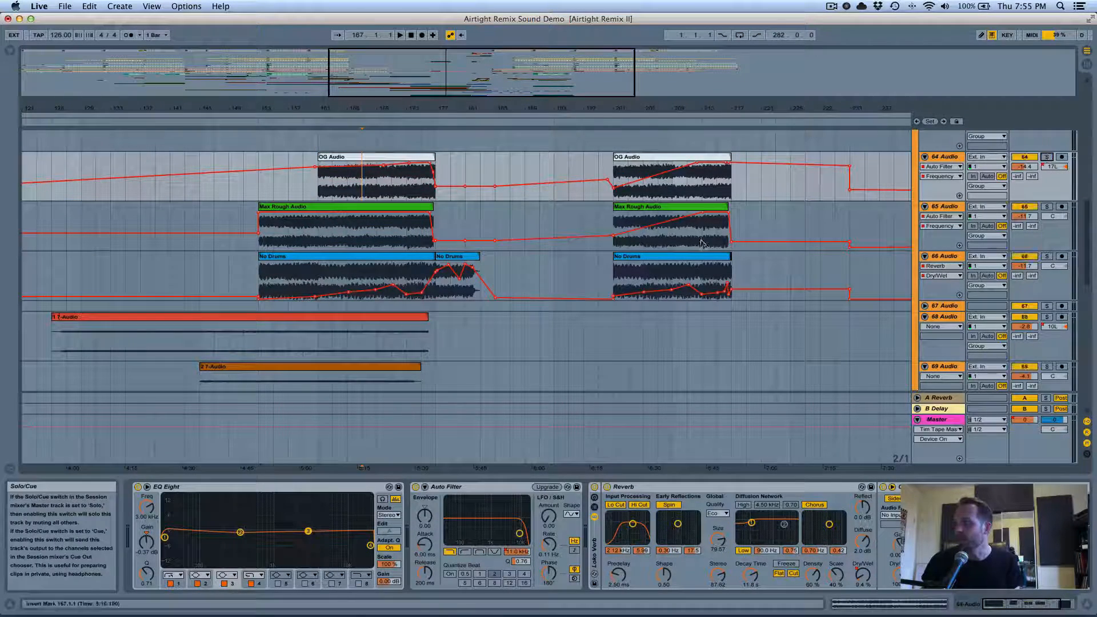
{"action": "left_click", "coordinate": [375, 142]}
{"action": "key", "text": "space"}
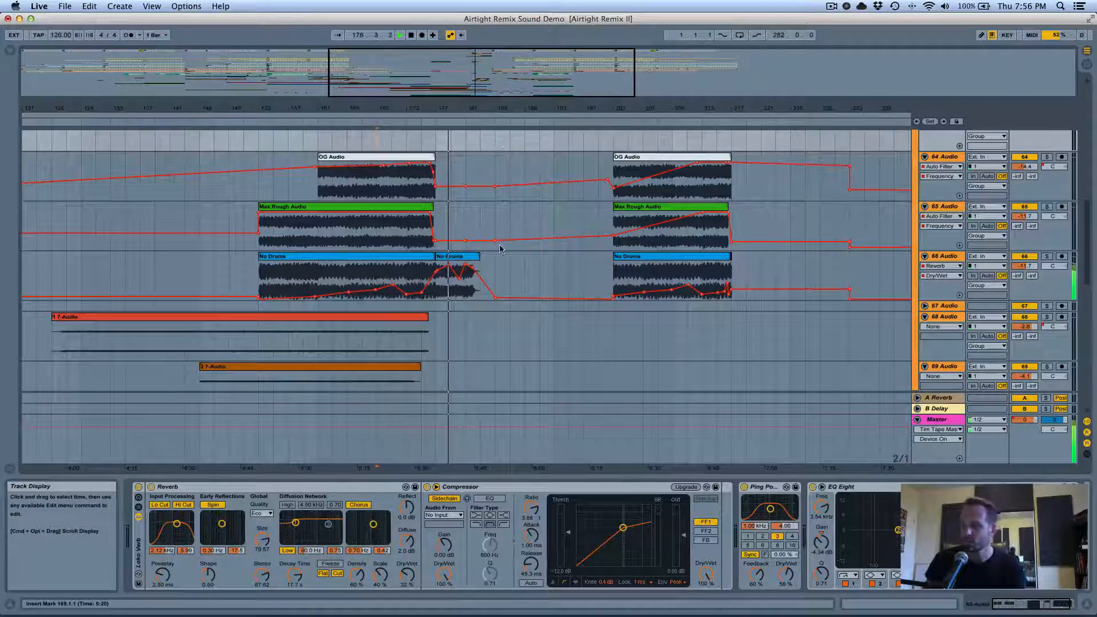
{"action": "scroll", "coordinate": [502, 245], "scroll_direction": "down", "scroll_amount": 6}
{"action": "scroll", "coordinate": [514, 246], "scroll_direction": "down", "scroll_amount": 5}
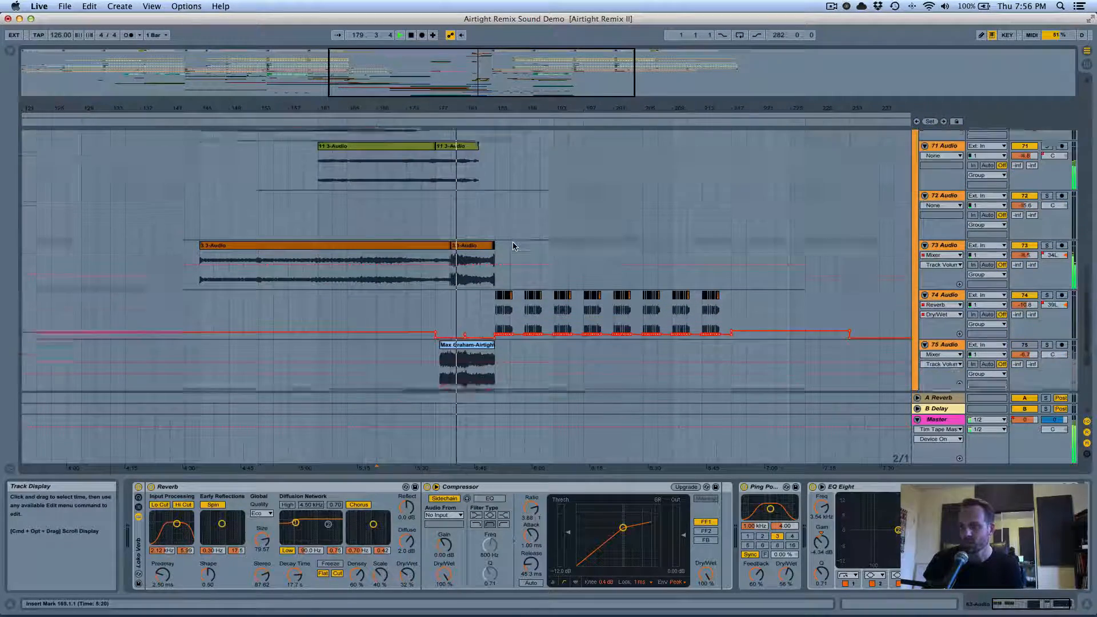
{"action": "scroll", "coordinate": [513, 245], "scroll_direction": "up", "scroll_amount": 15}
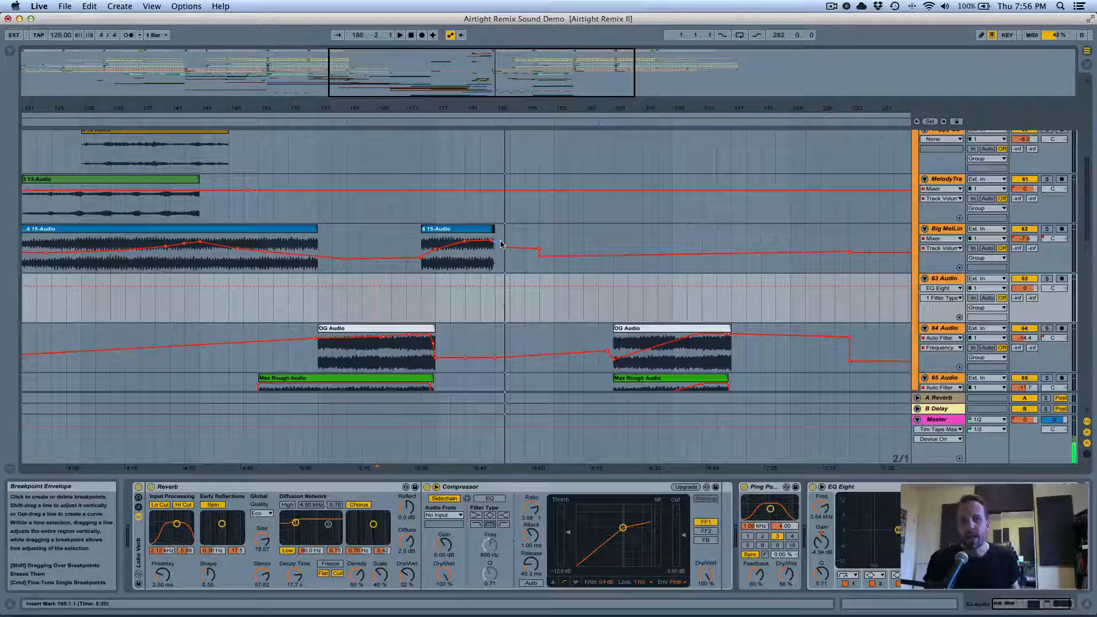
Solo the Big MelLine track and listen to its long clip from bar 131 and its short clip from bar 179
{"action": "left_click", "coordinate": [451, 255]}
{"action": "scroll", "coordinate": [379, 277], "scroll_direction": "left", "scroll_amount": 10}
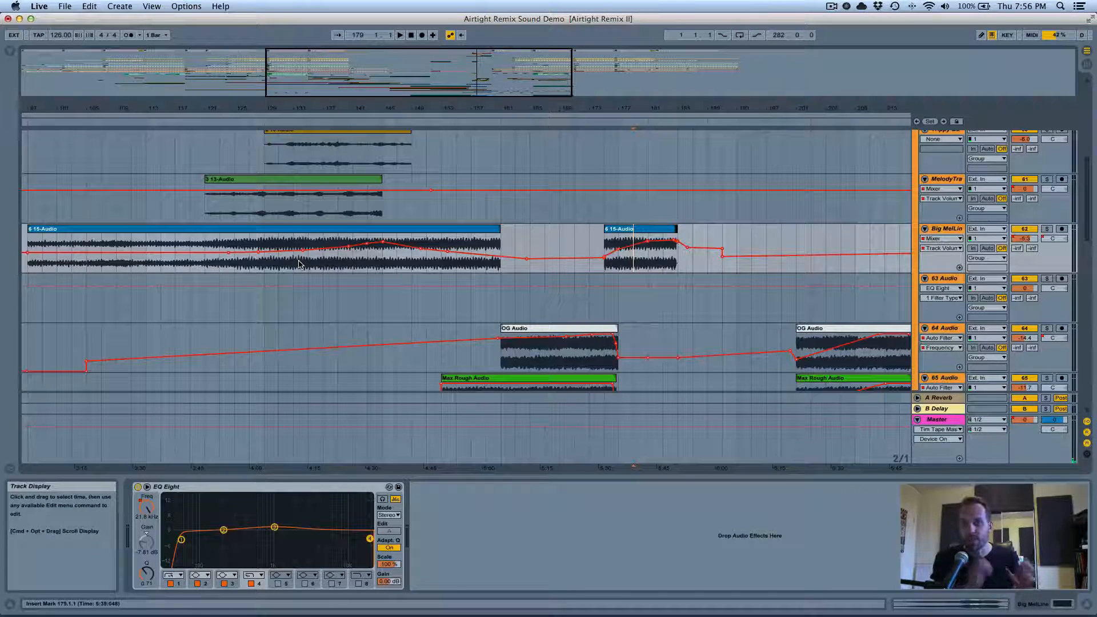
{"action": "left_click", "coordinate": [619, 260]}
{"action": "left_click", "coordinate": [279, 263]}
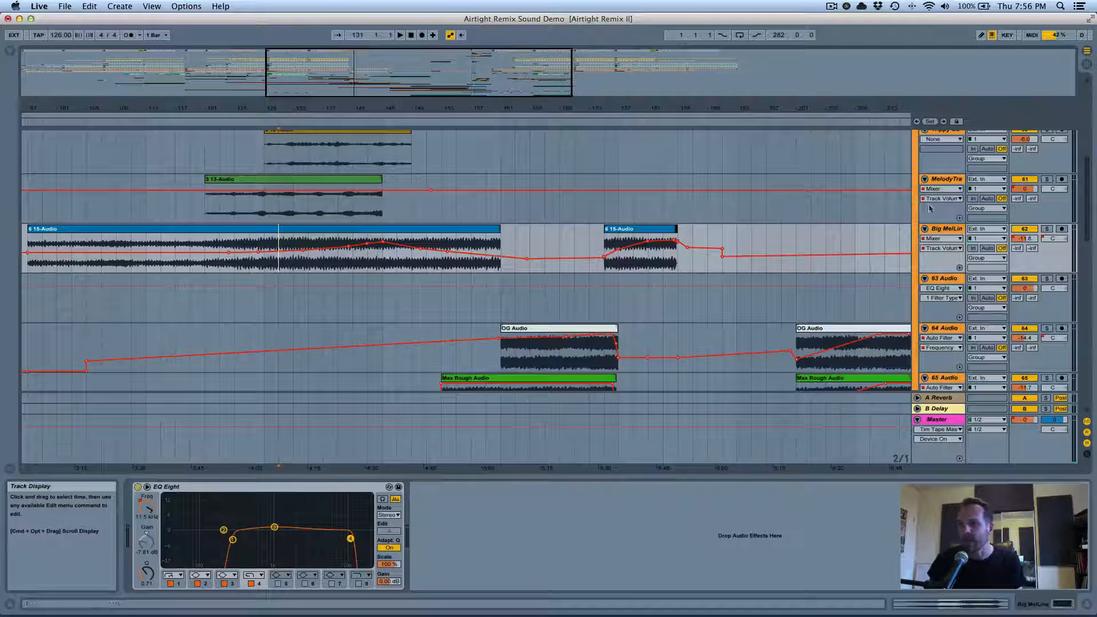
{"action": "key", "text": "space"}
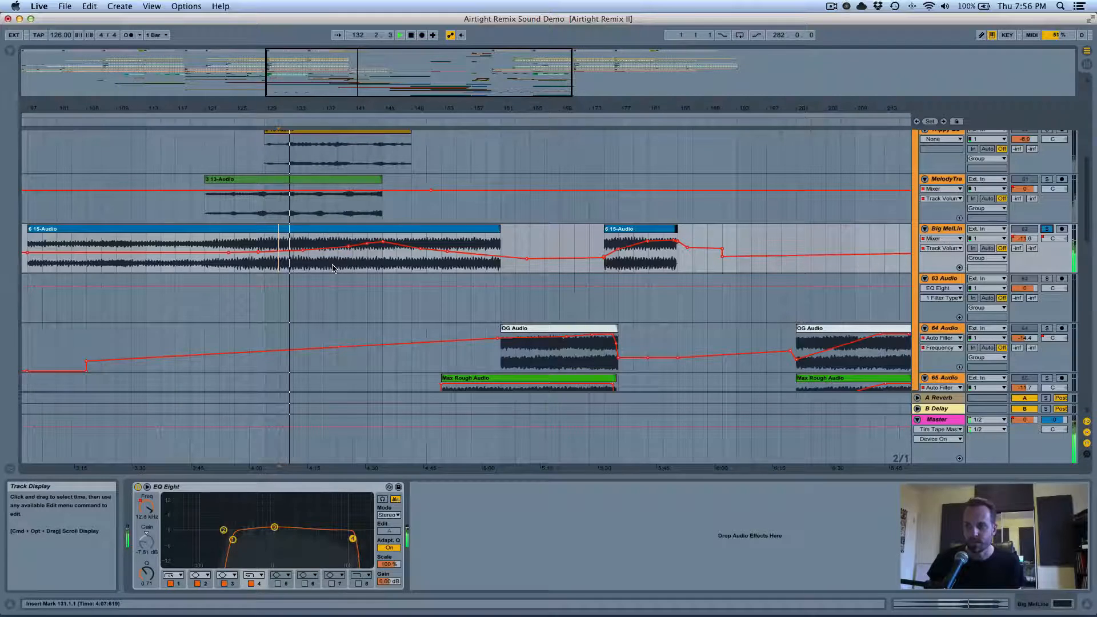
{"action": "key", "text": "space"}
{"action": "left_click", "coordinate": [634, 267]}
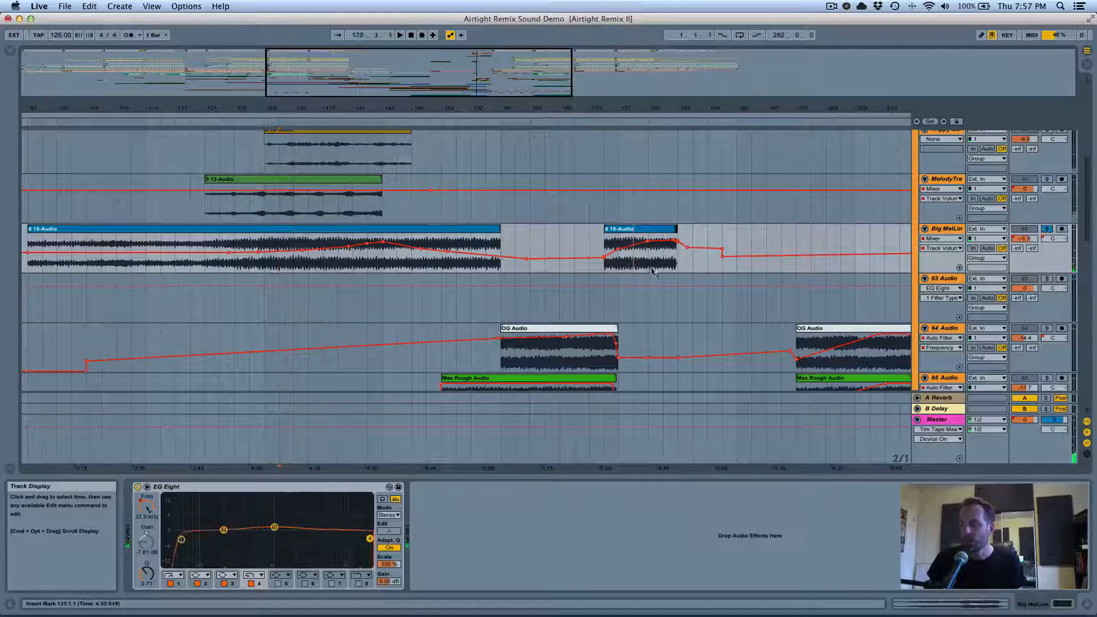
{"action": "key", "text": "space"}
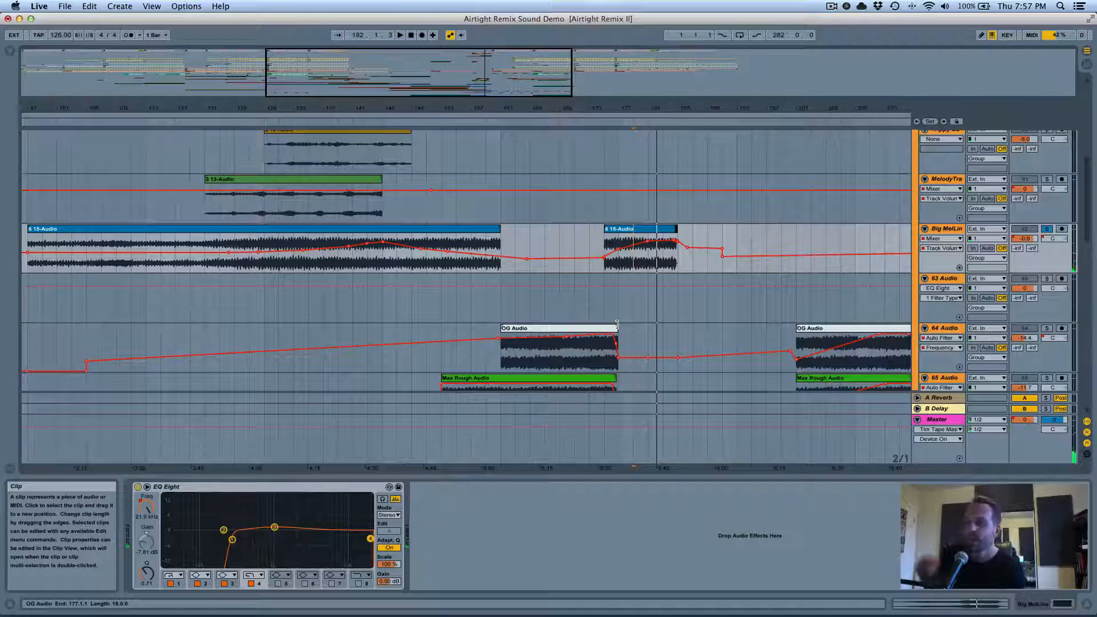
Solo track 66 and then track 64 to listen to the No Drums and OG Audio clips from bar 167
{"action": "scroll", "coordinate": [1057, 307], "scroll_direction": "down", "scroll_amount": 5}
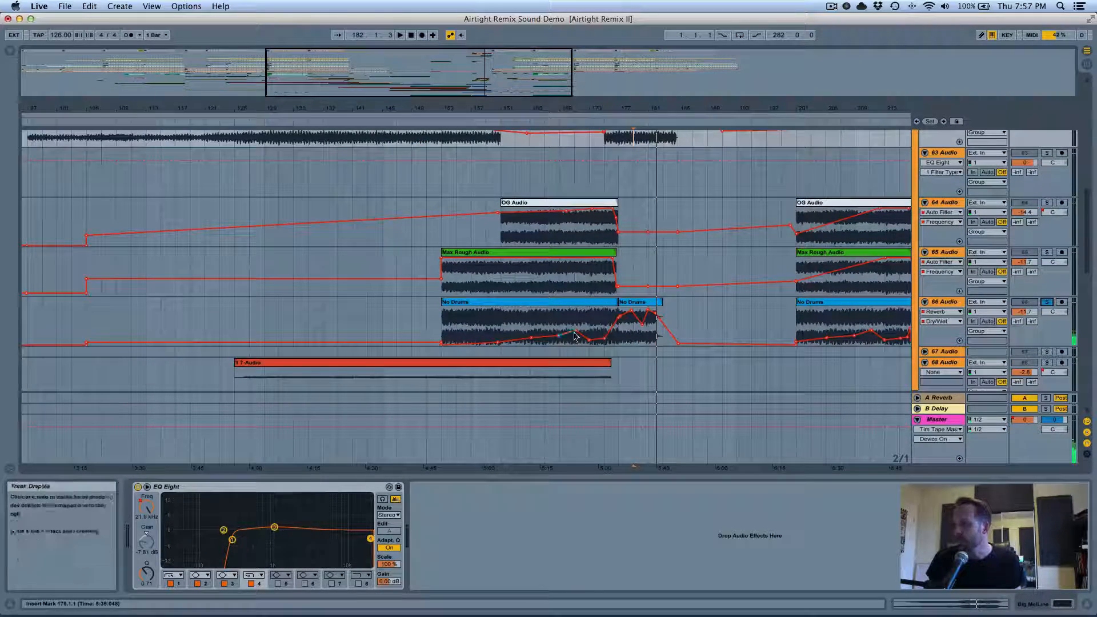
{"action": "left_click", "coordinate": [546, 328]}
{"action": "key", "text": "space"}
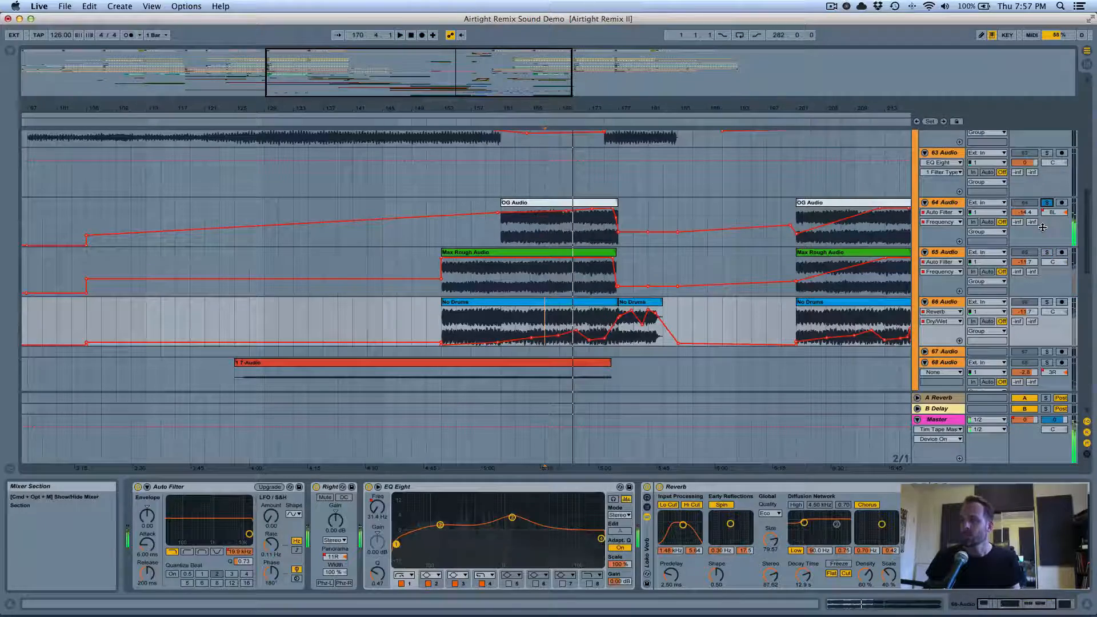
Unfold the Airtight Originals group at the end of the track list to show its audio tracks
{"action": "scroll", "coordinate": [927, 236], "scroll_direction": "down", "scroll_amount": 10}
{"action": "scroll", "coordinate": [928, 236], "scroll_direction": "down", "scroll_amount": 2}
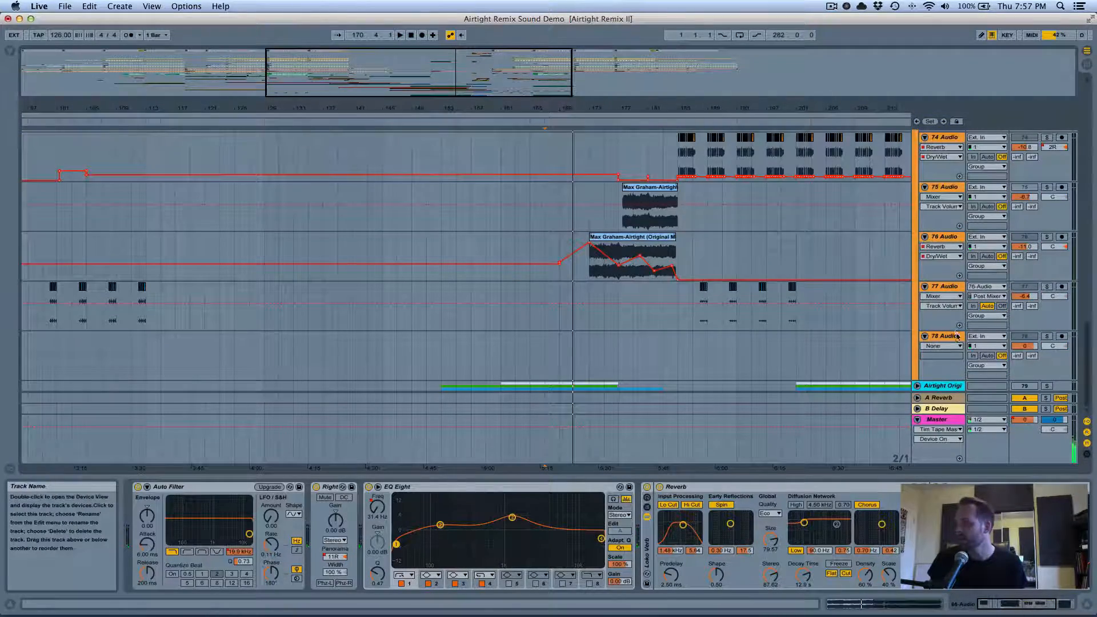
{"action": "left_click", "coordinate": [917, 386]}
{"action": "scroll", "coordinate": [807, 280], "scroll_direction": "down", "scroll_amount": 5}
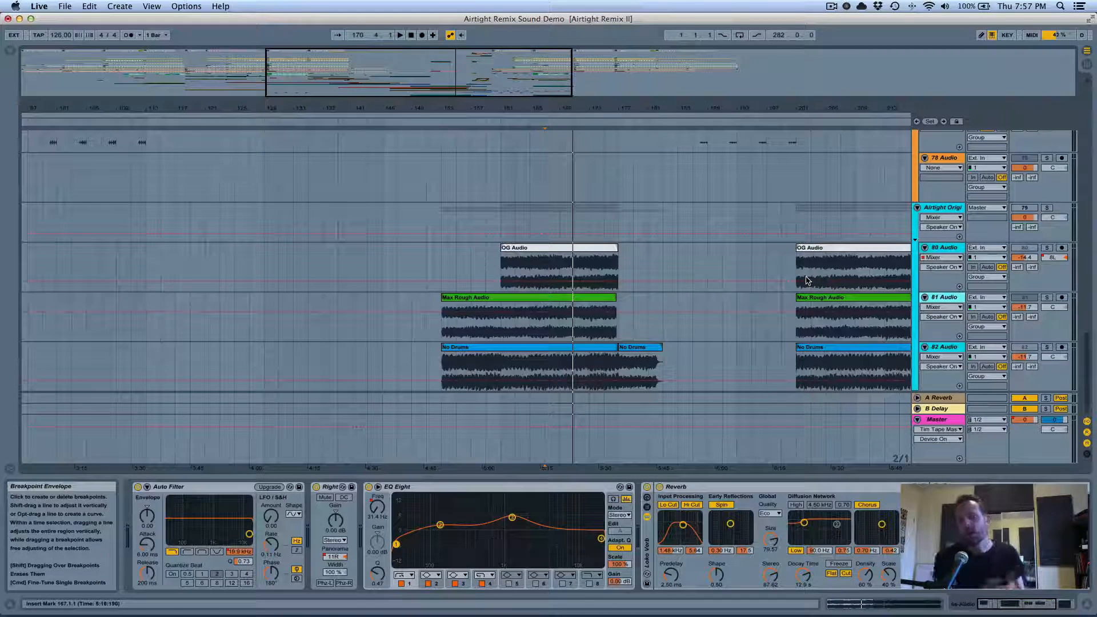
Examine the long Big MelLine clip that starts at bar 97 by selecting it in the arrangement
{"action": "scroll", "coordinate": [417, 308], "scroll_direction": "up", "scroll_amount": 10}
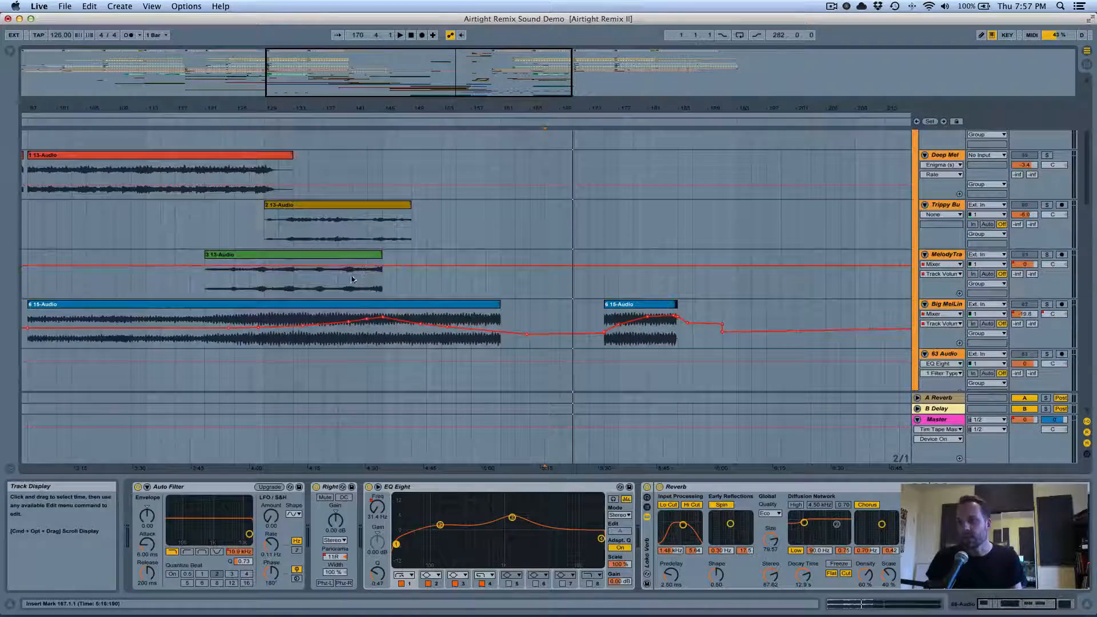
{"action": "left_click", "coordinate": [354, 306]}
{"action": "scroll", "coordinate": [353, 305], "scroll_direction": "left", "scroll_amount": 3}
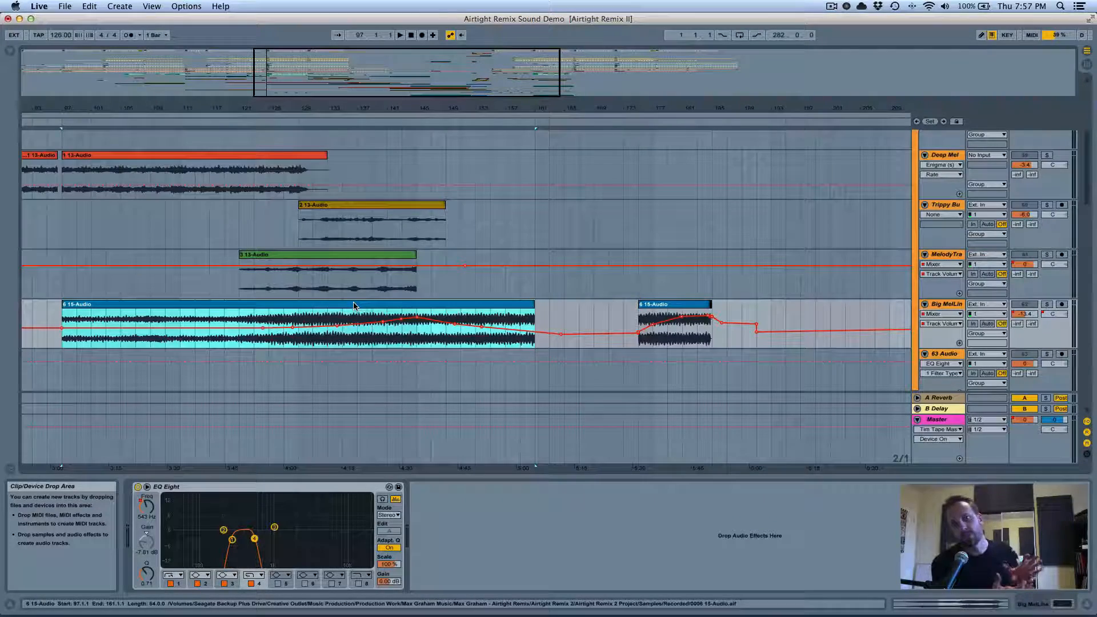
Switch on Guitar Rig 5 on track 81 in the Airtight Originals group and open its plug-in window clear of the mixer
{"action": "scroll", "coordinate": [560, 252], "scroll_direction": "down", "scroll_amount": 15}
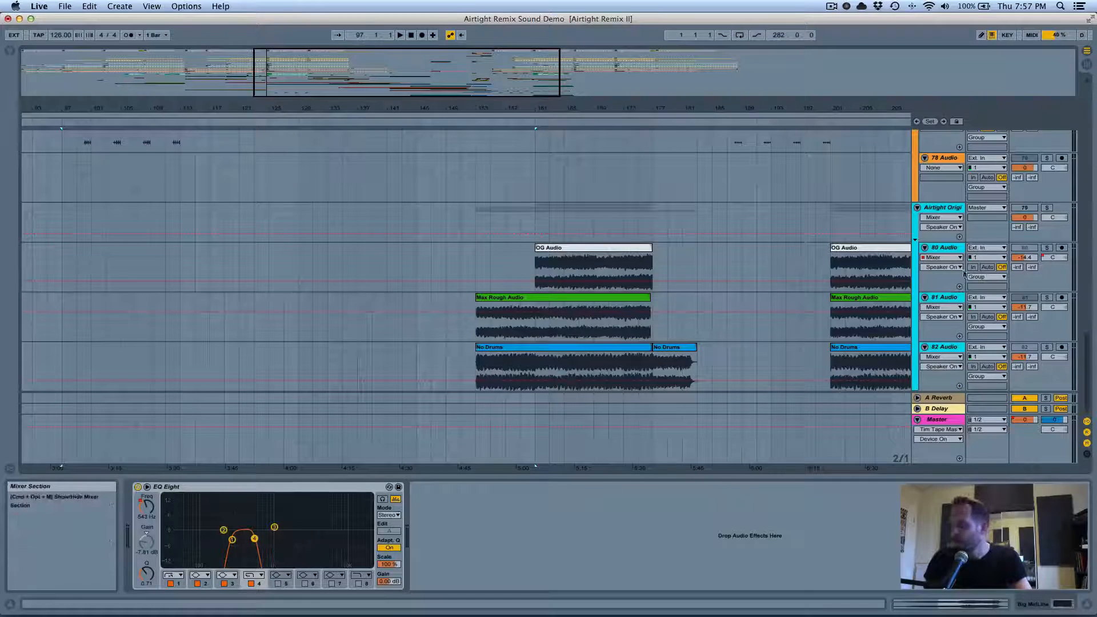
{"action": "left_click", "coordinate": [951, 296]}
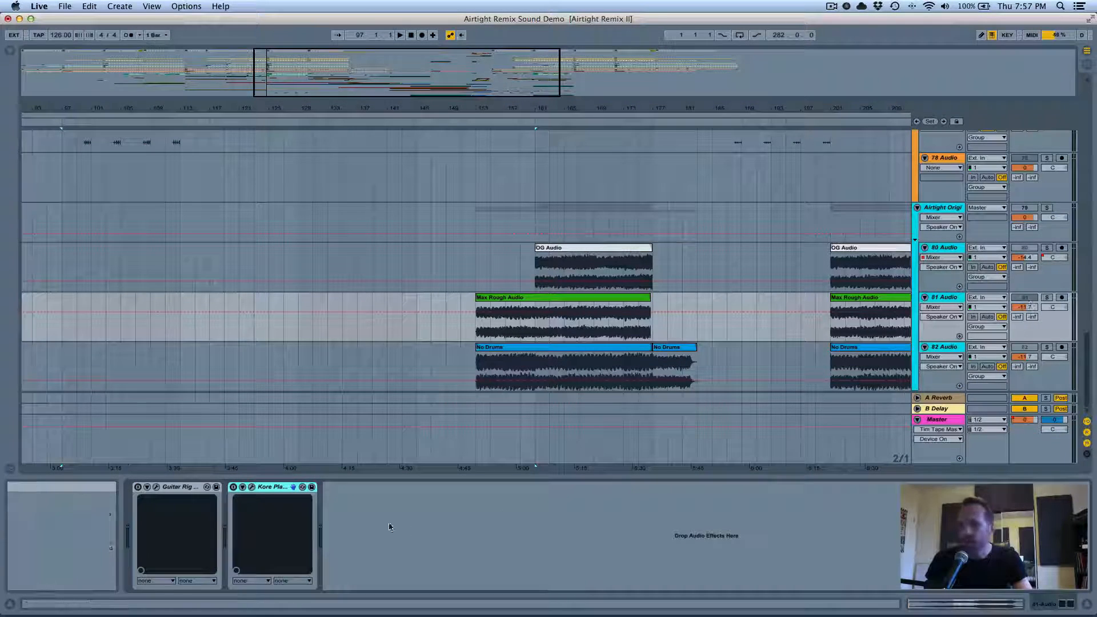
{"action": "left_click", "coordinate": [138, 487]}
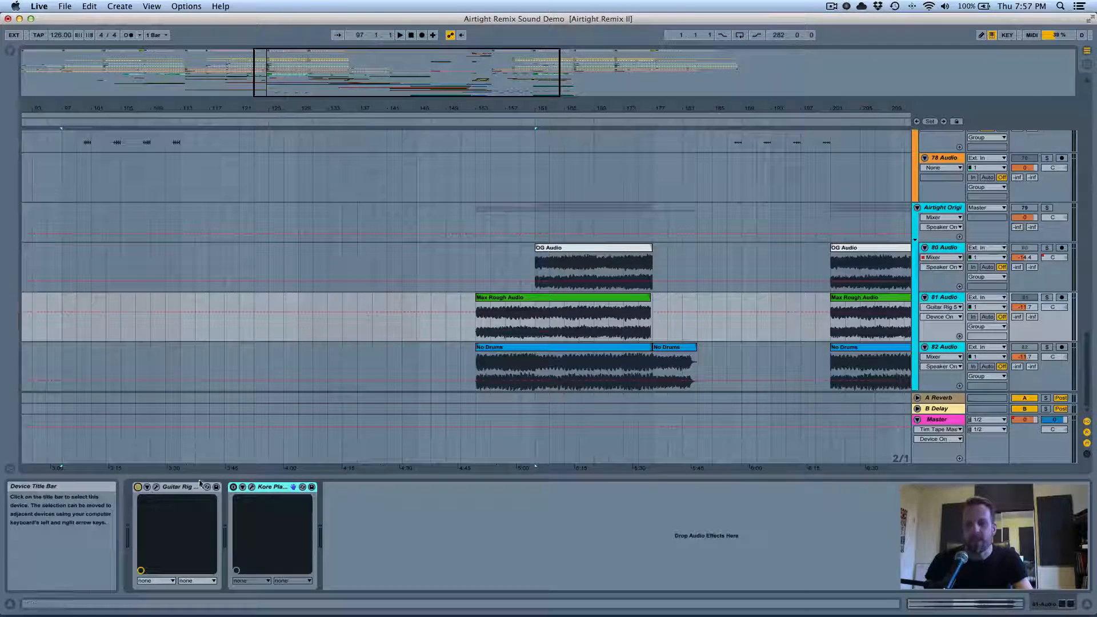
{"action": "left_click", "coordinate": [157, 487]}
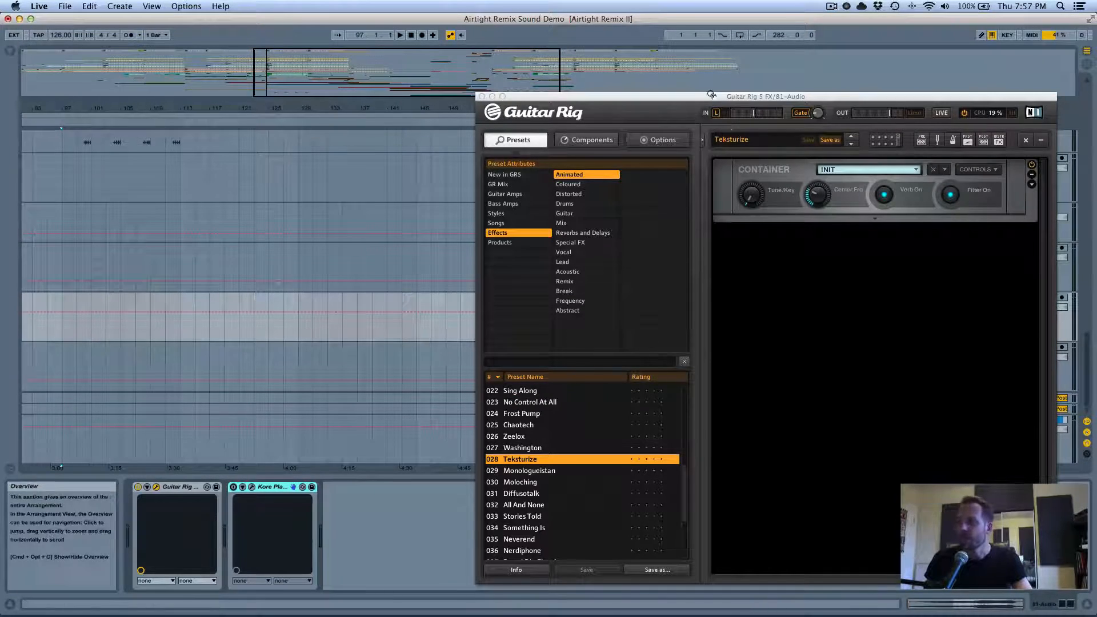
{"action": "left_click_drag", "start_coordinate": [713, 96], "coordinate": [462, 92]}
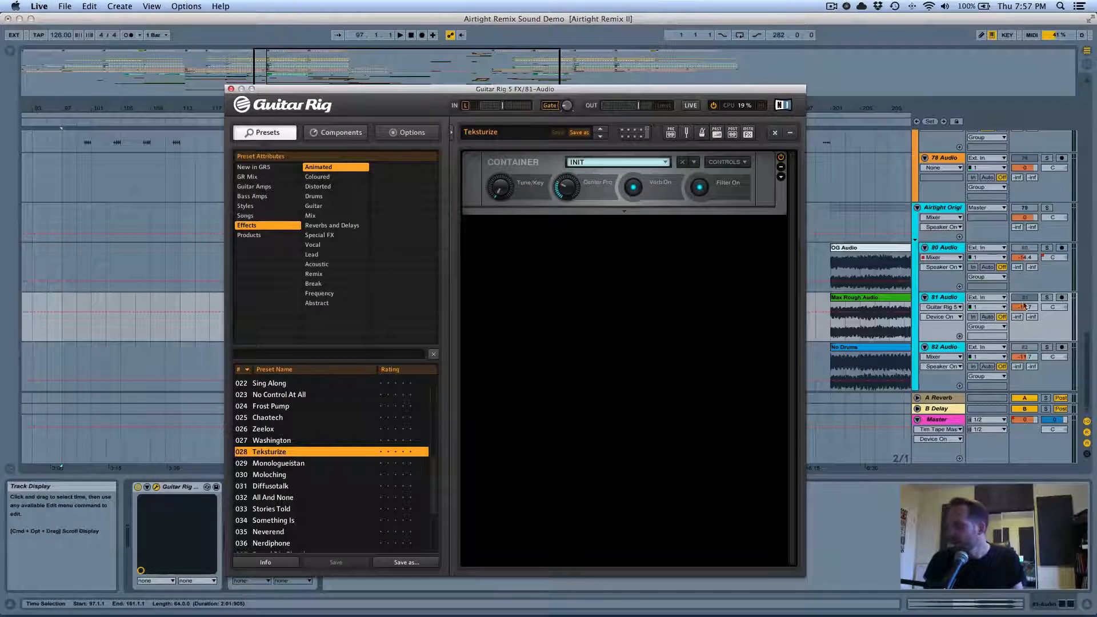
Solo track 81 and play its Max Rough Audio clip through Guitar Rig from bar 153
{"action": "left_click", "coordinate": [1047, 297]}
{"action": "key", "text": "space"}
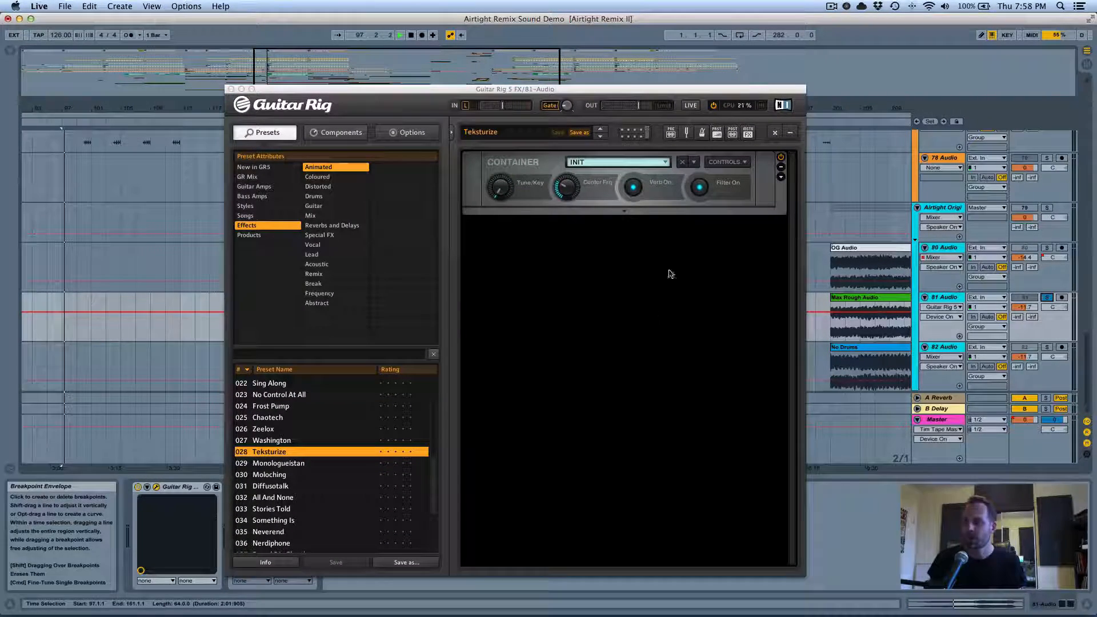
{"action": "left_click_drag", "start_coordinate": [635, 89], "coordinate": [847, 376]}
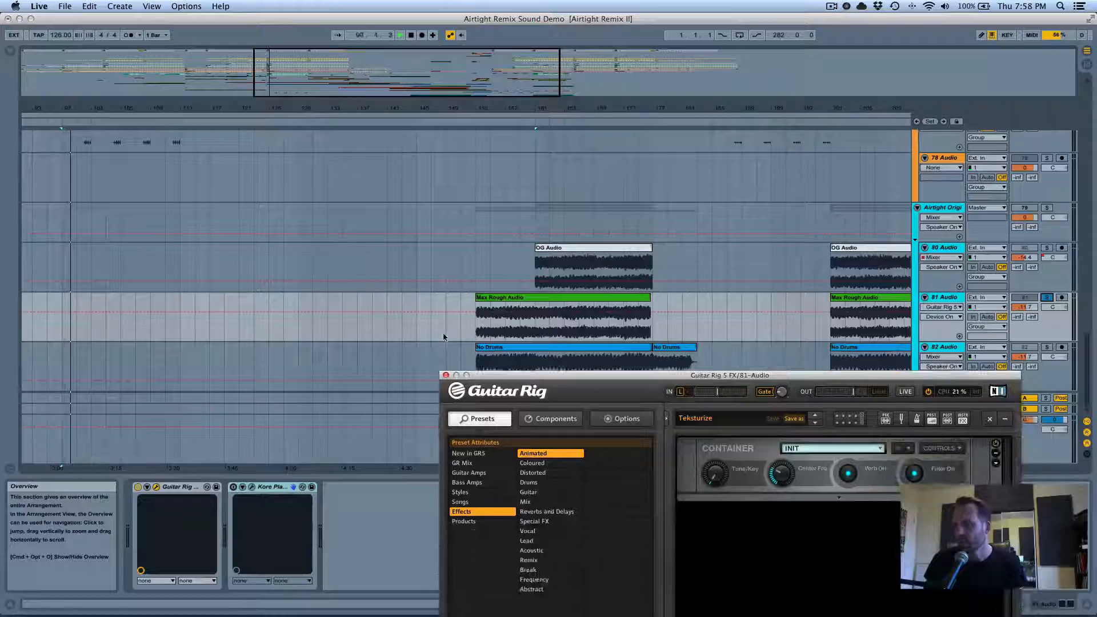
{"action": "left_click", "coordinate": [474, 329]}
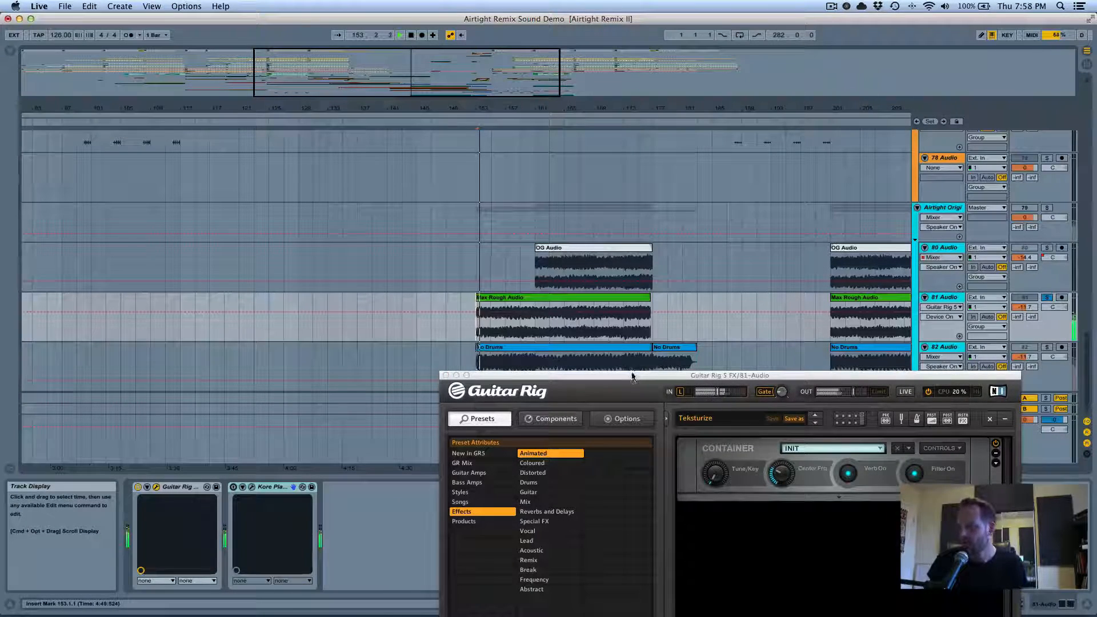
Activate the Airtight Originals group track during playback and move the Guitar Rig window clear of the group's clips
{"action": "left_click_drag", "start_coordinate": [632, 376], "coordinate": [435, 320]}
{"action": "left_click", "coordinate": [1024, 207]}
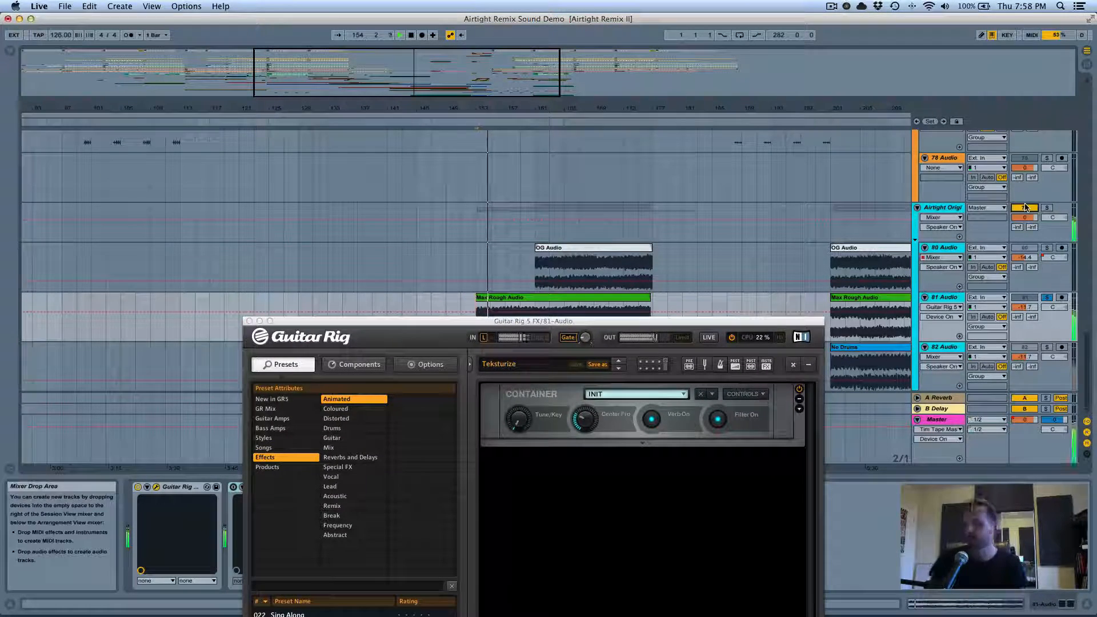
{"action": "left_click_drag", "start_coordinate": [687, 319], "coordinate": [511, 72]}
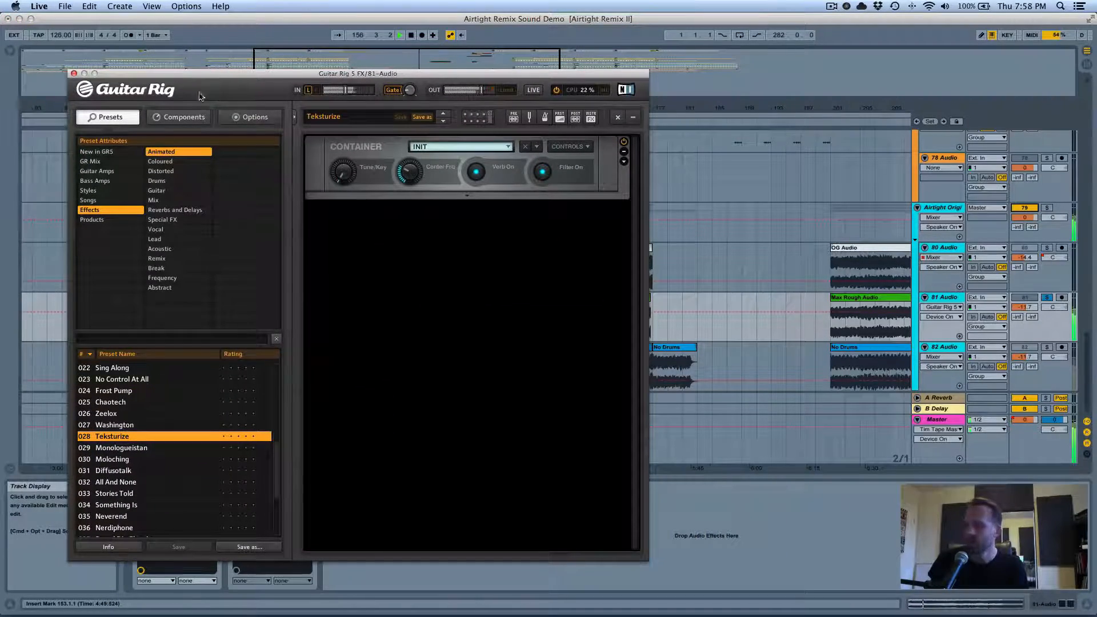
{"action": "left_click_drag", "start_coordinate": [212, 73], "coordinate": [508, 412]}
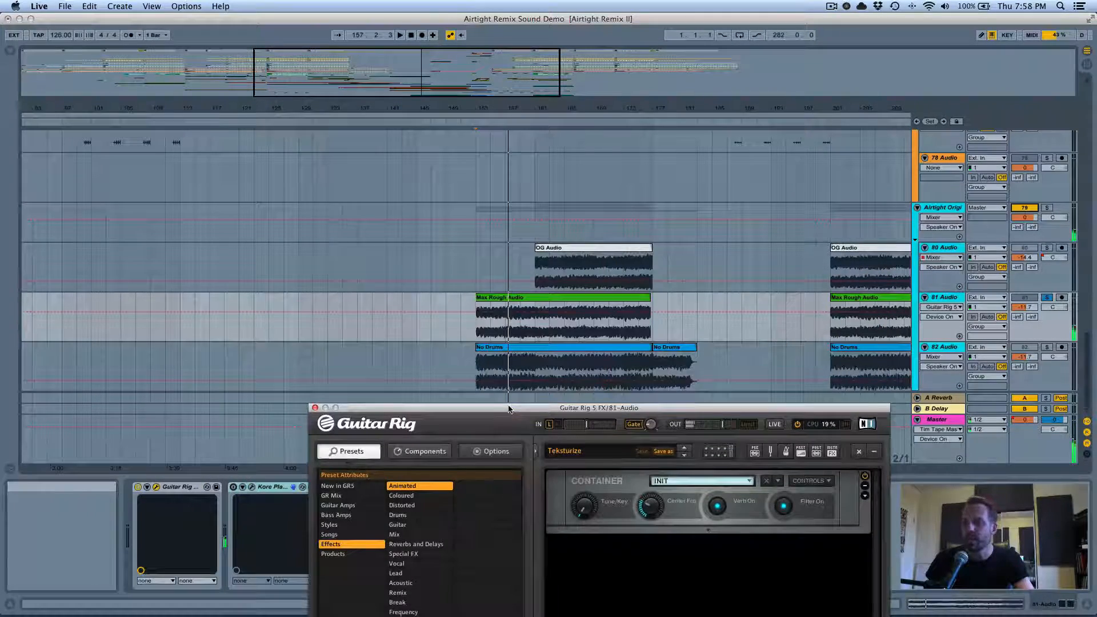
Insert a new audio track directly below track 81
{"action": "left_click", "coordinate": [939, 296]}
{"action": "right_click", "coordinate": [939, 296]}
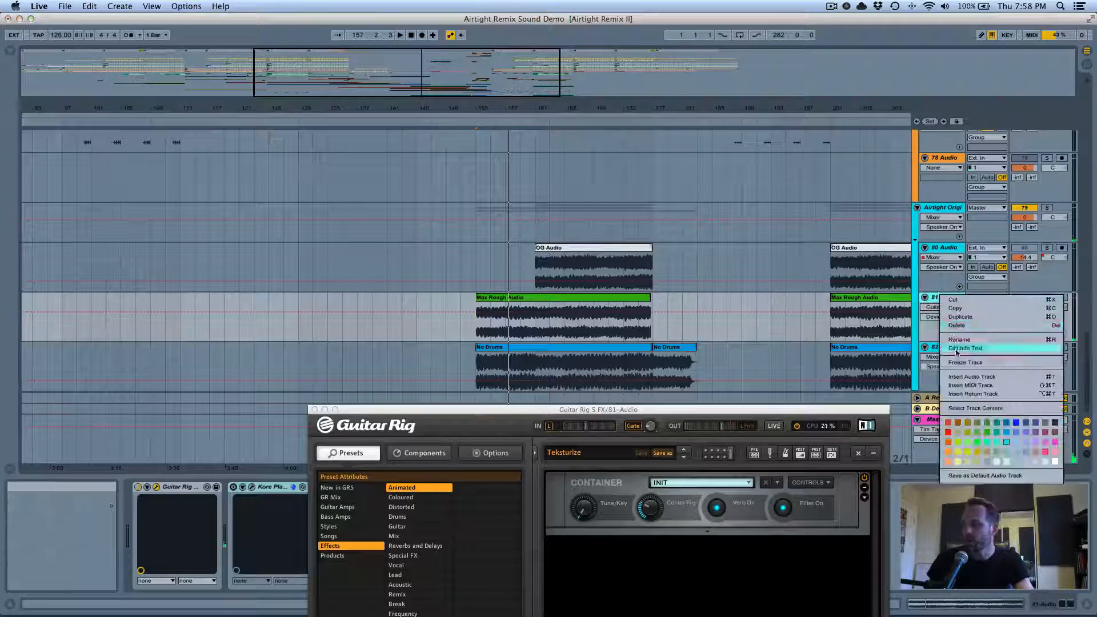
{"action": "left_click", "coordinate": [960, 376]}
{"action": "key", "text": "ctrl+t"}
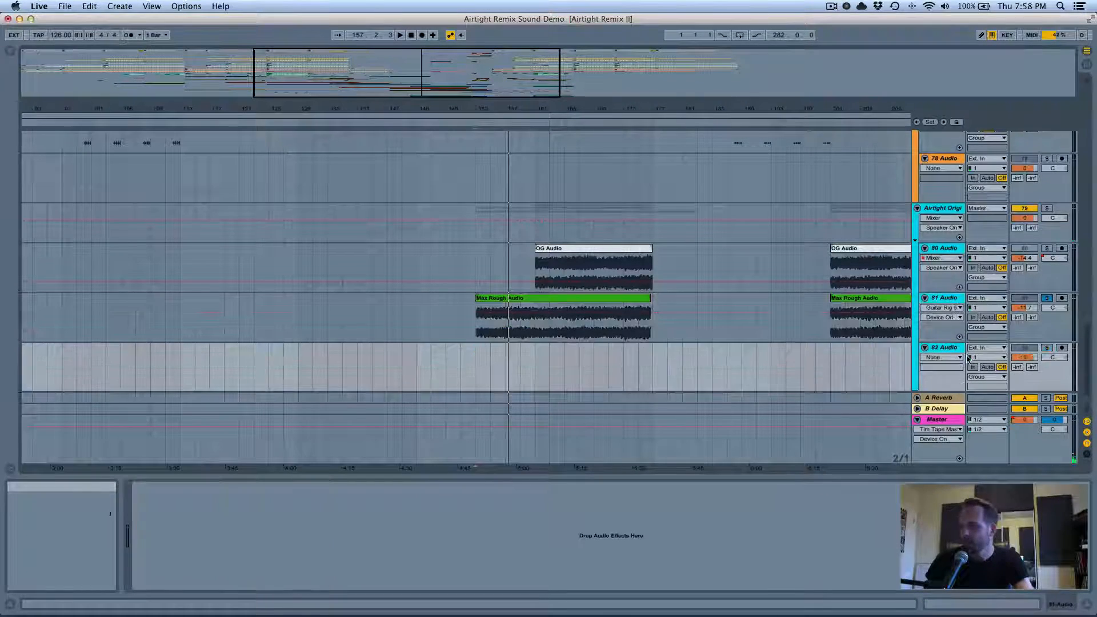
Set the new audio track's input to 81-Audio
{"action": "left_click", "coordinate": [986, 348]}
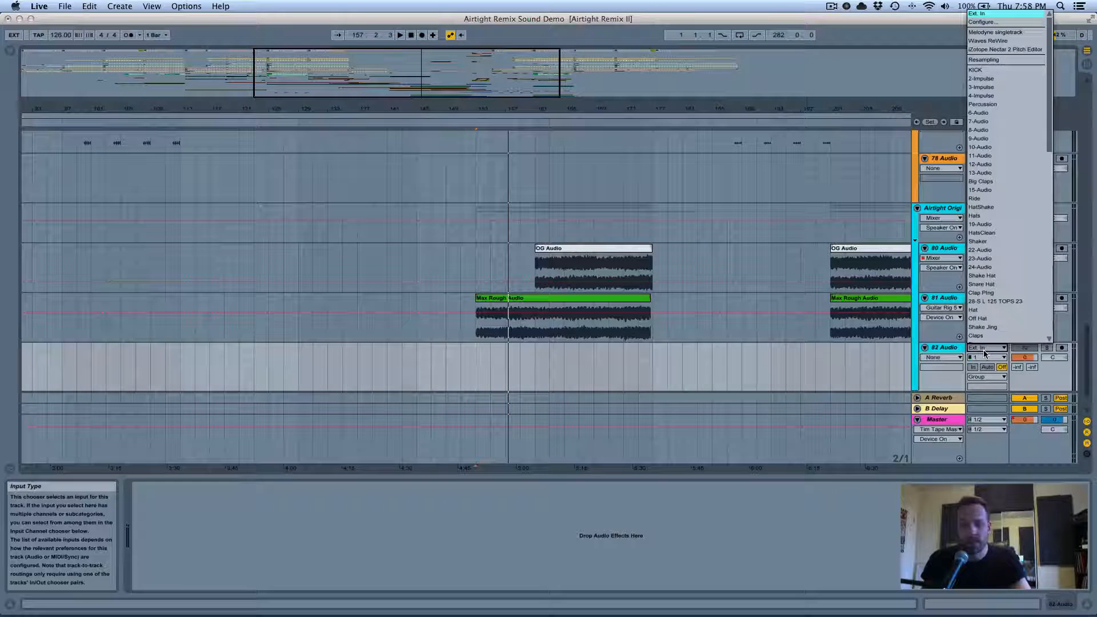
{"action": "scroll", "coordinate": [1008, 280], "scroll_direction": "down", "scroll_amount": 10}
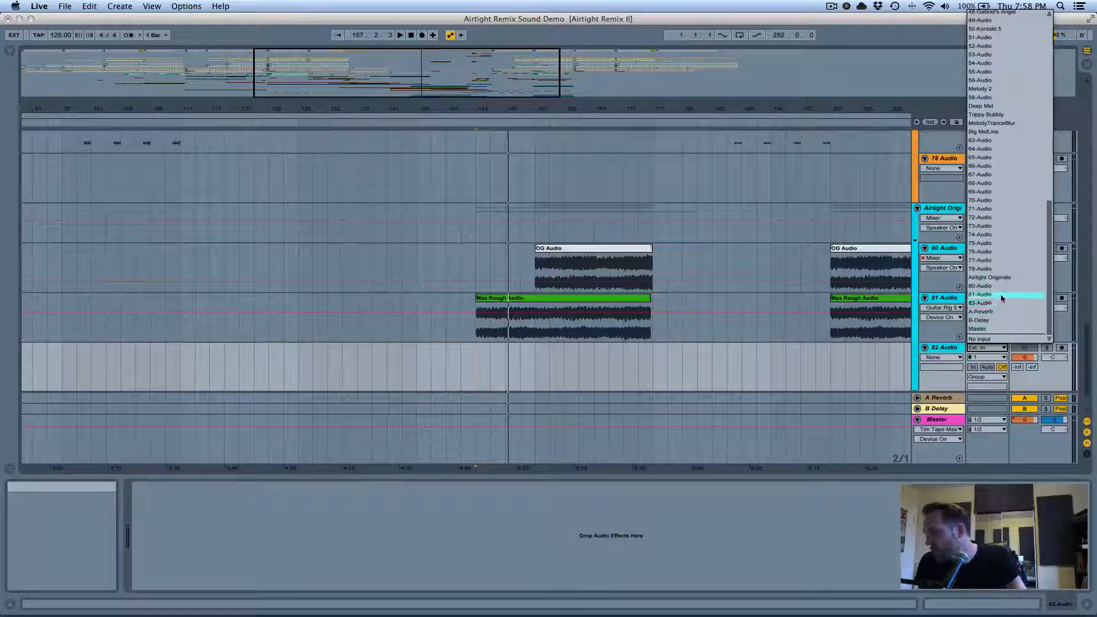
{"action": "left_click", "coordinate": [1000, 295]}
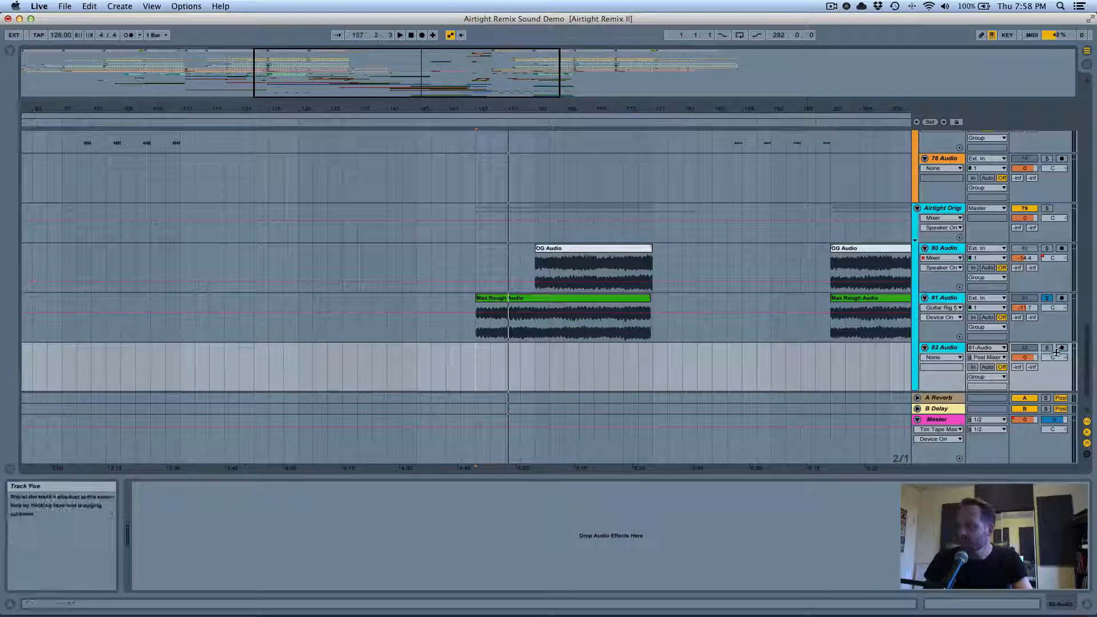
Arm the new track 82 and start recording track 81's processed output from bar 153
{"action": "left_click", "coordinate": [1062, 348]}
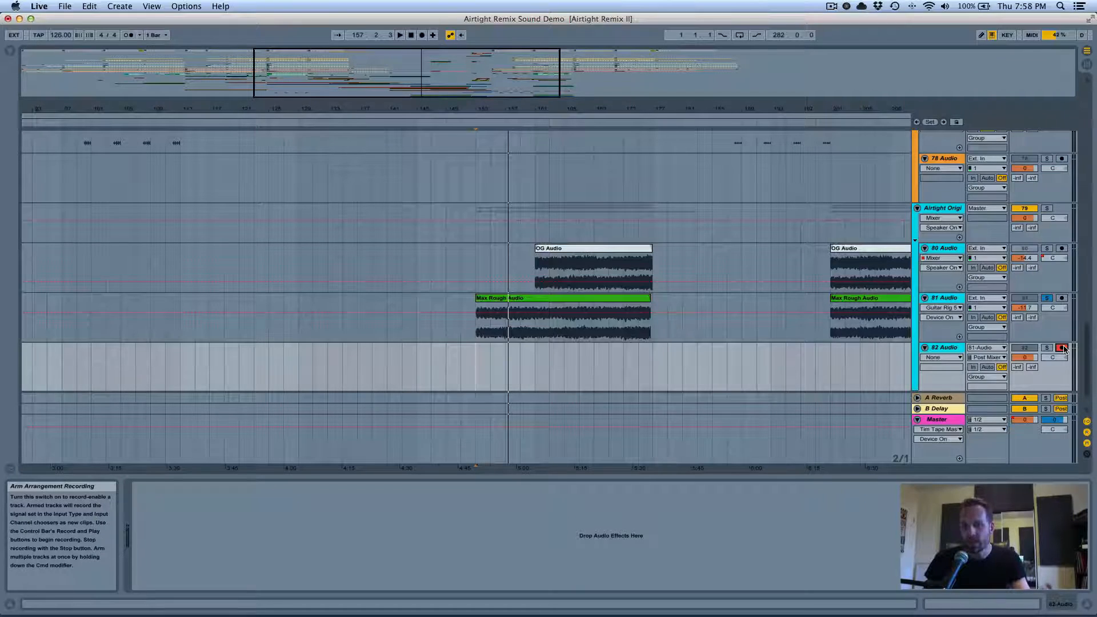
{"action": "left_click", "coordinate": [476, 359]}
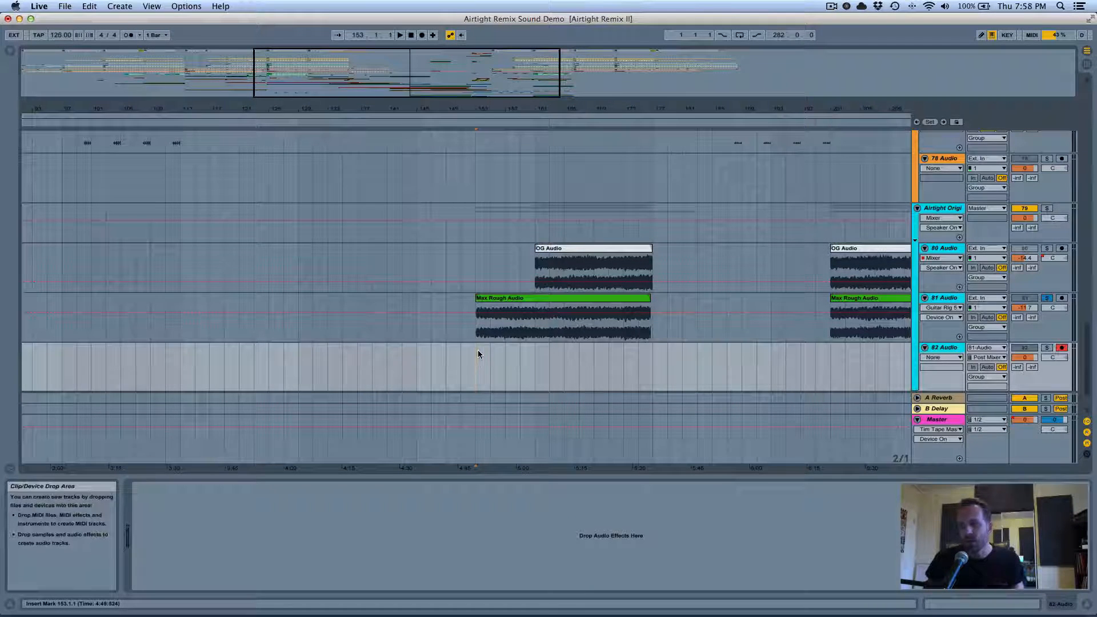
{"action": "key", "text": "F9"}
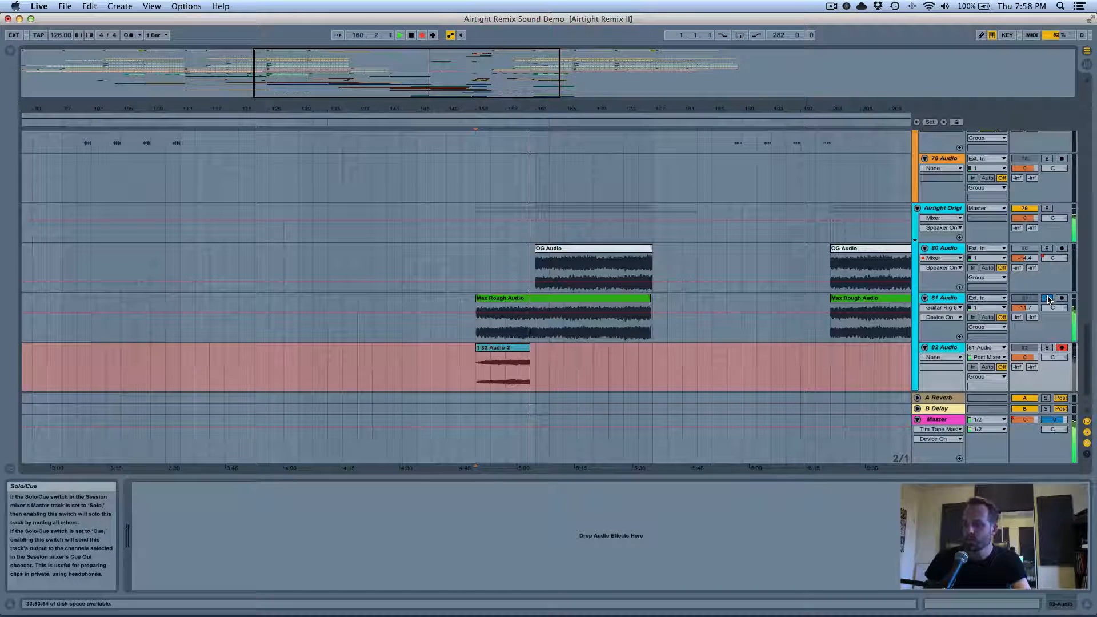
Turn off track 81's solo and stop the recording at about bar 162
{"action": "left_click", "coordinate": [1047, 299]}
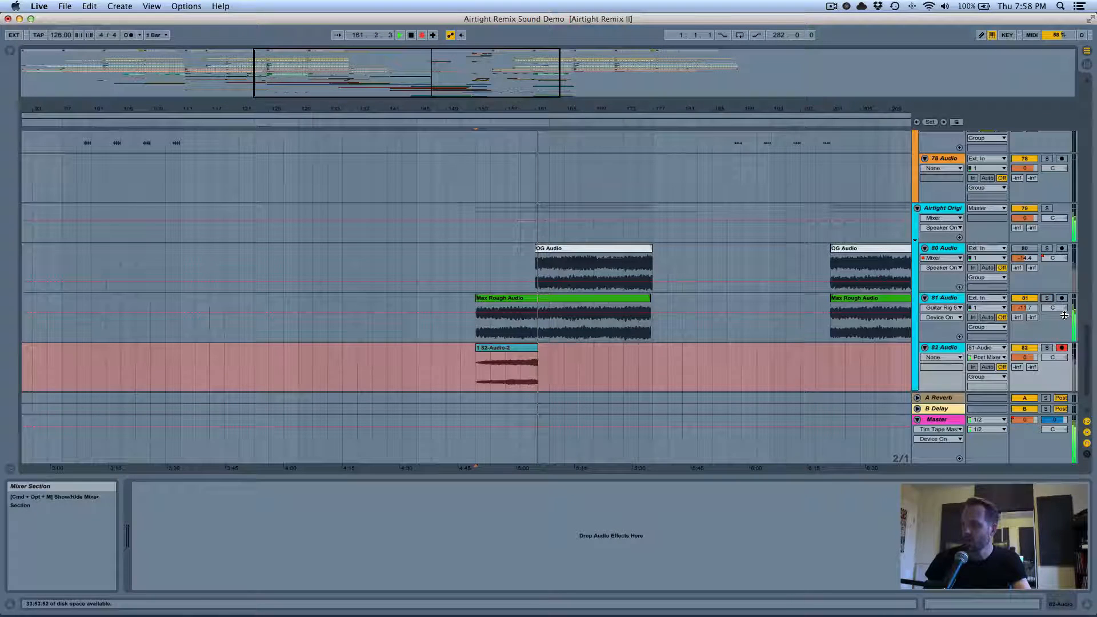
{"action": "key", "text": "space"}
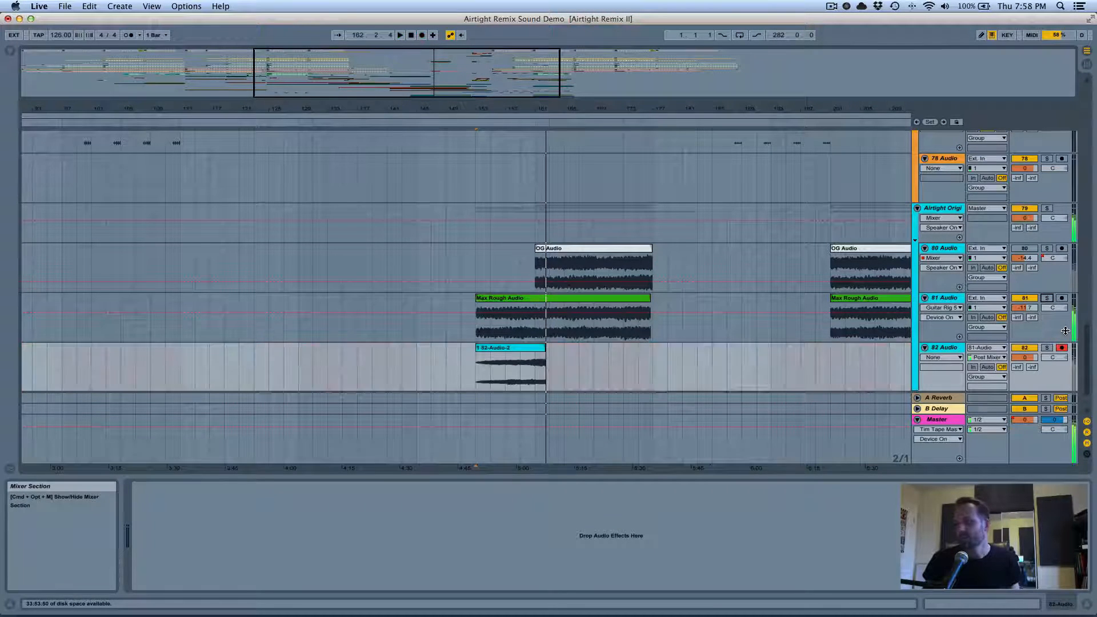
Insert a new audio track below track 82 and move the recorded clip down onto it, keeping its start at bar 153
{"action": "left_click", "coordinate": [505, 349]}
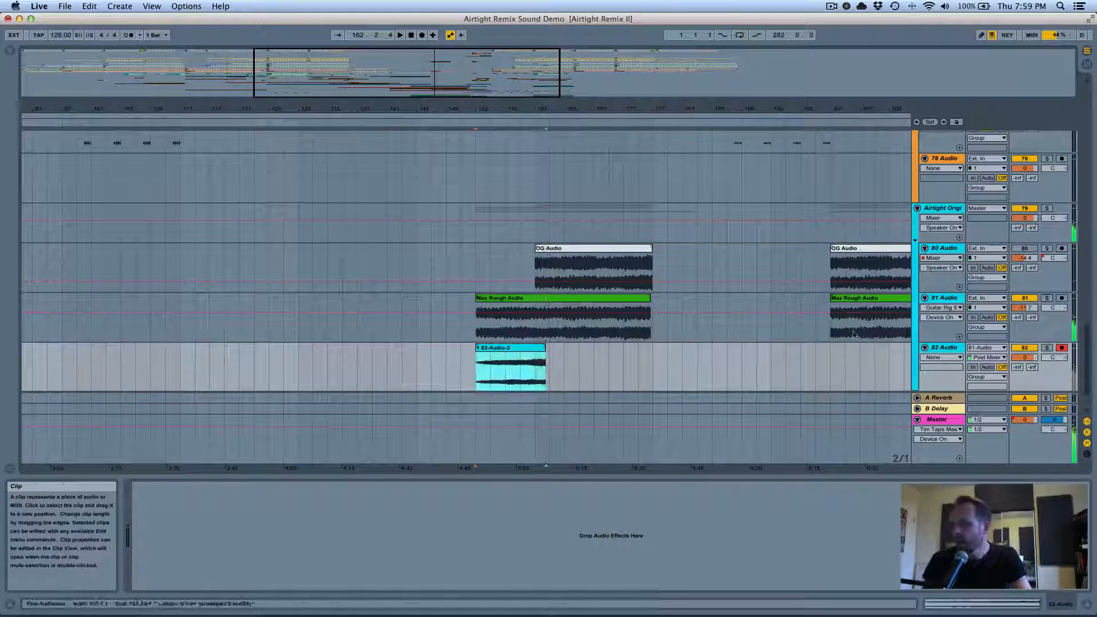
{"action": "right_click", "coordinate": [936, 353]}
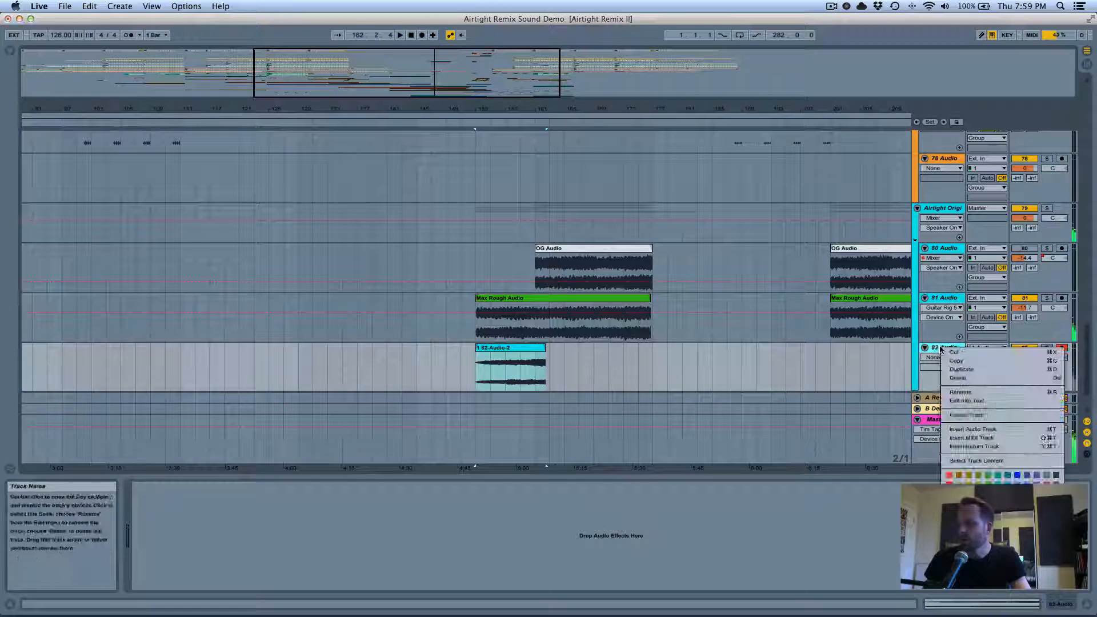
{"action": "left_click", "coordinate": [980, 429]}
{"action": "scroll", "coordinate": [710, 372], "scroll_direction": "down", "scroll_amount": 2}
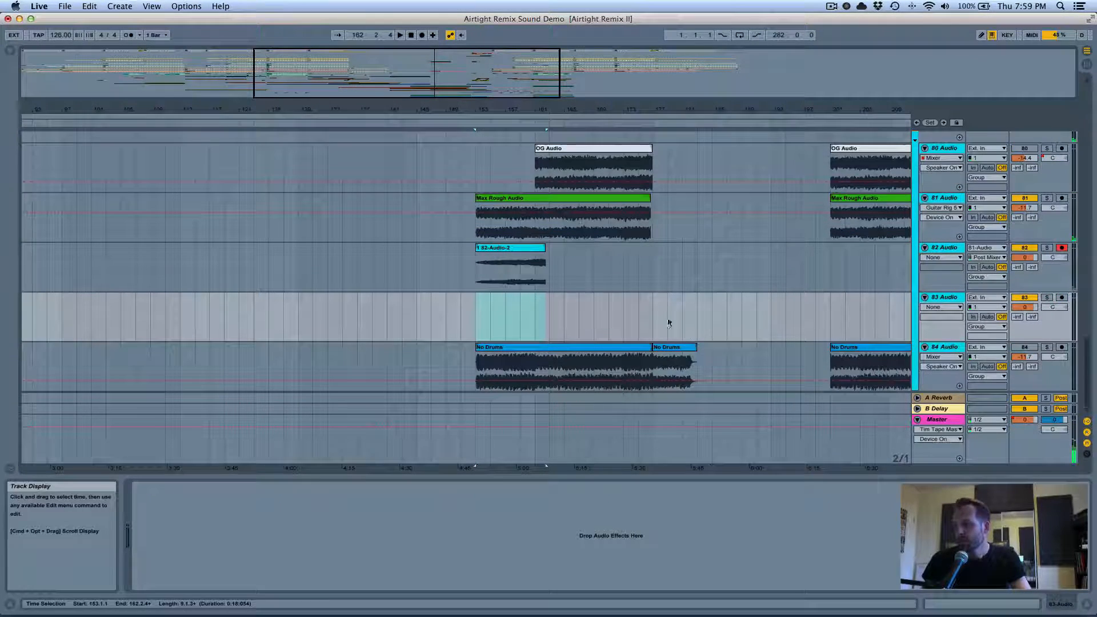
{"action": "left_click_drag", "start_coordinate": [526, 278], "coordinate": [519, 307]}
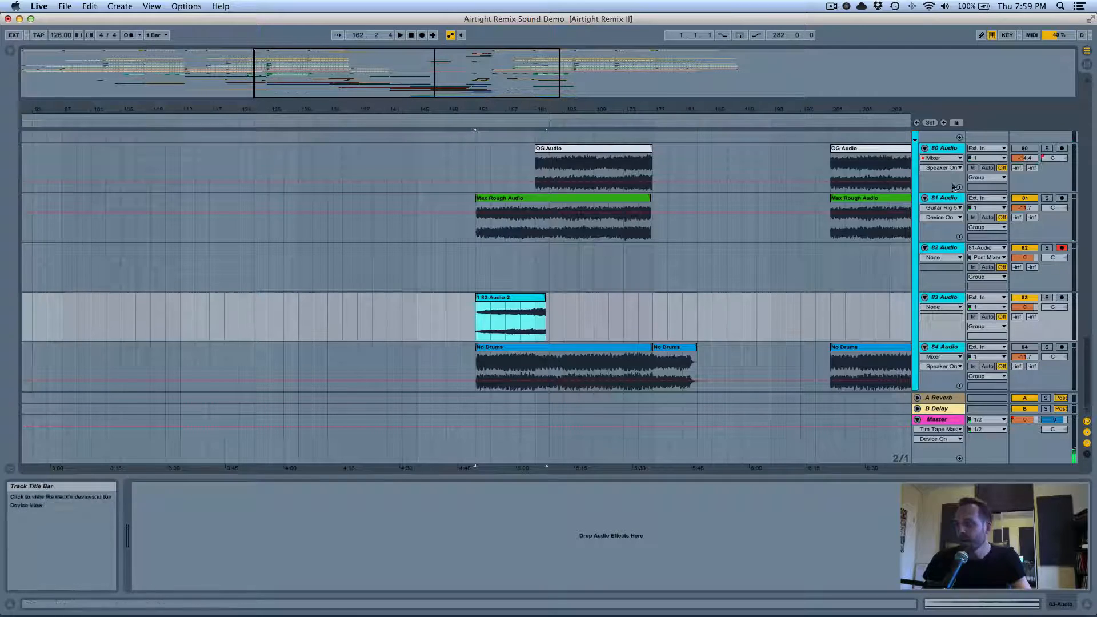
Choose the Washington preset in track 81's Guitar Rig and close the plug-in window
{"action": "left_click", "coordinate": [934, 200]}
{"action": "left_click", "coordinate": [435, 478]}
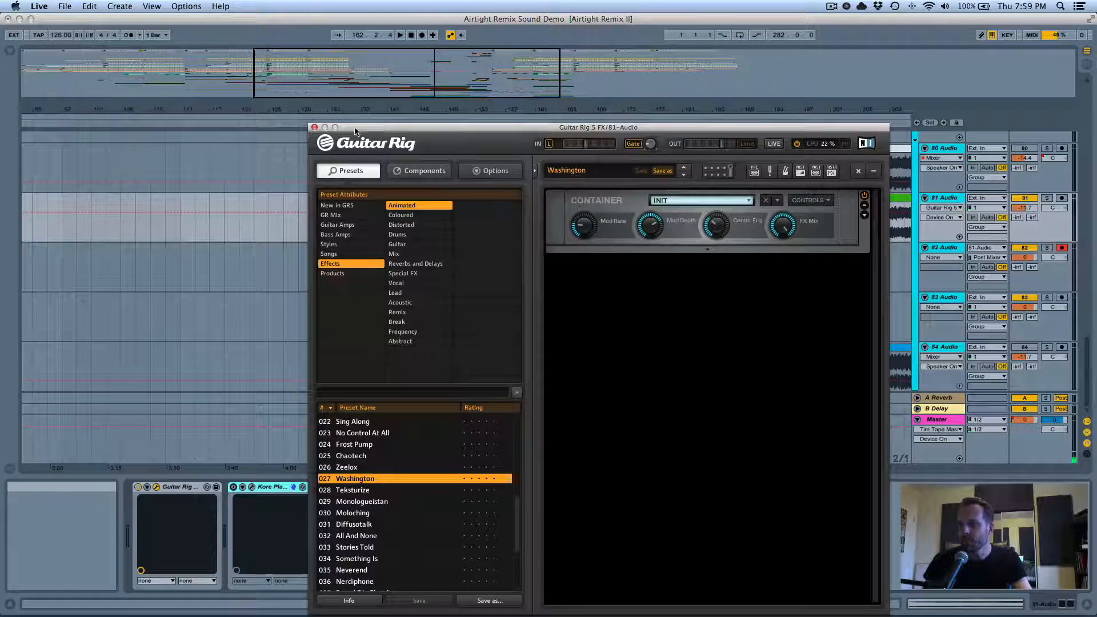
{"action": "left_click", "coordinate": [314, 127]}
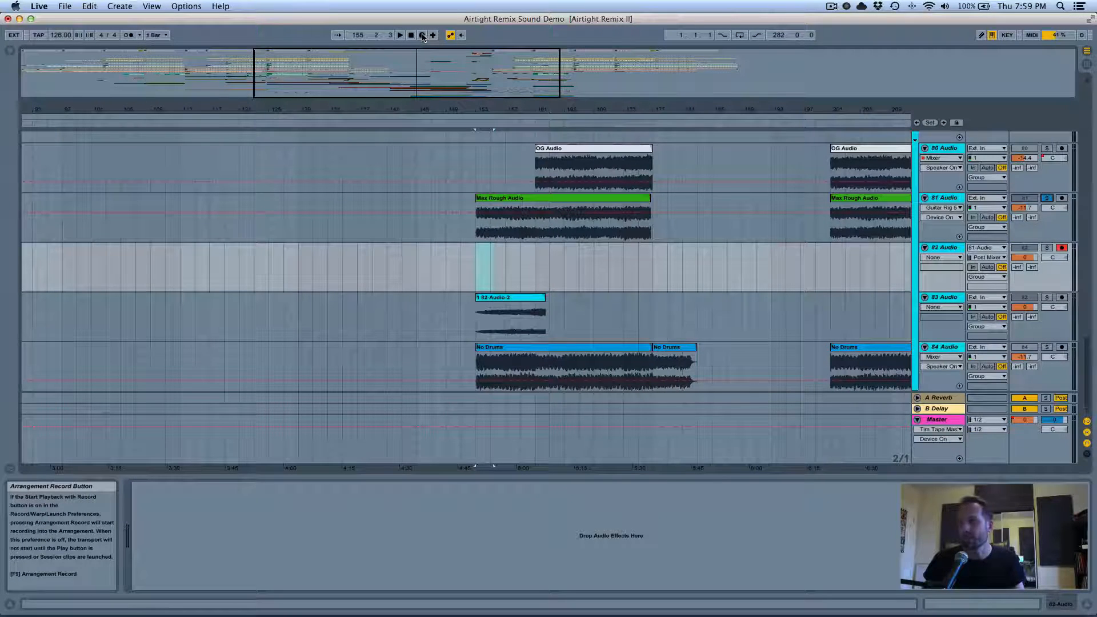
Record a second pass of track 81's processed output onto track 82, from bar 153 to about bar 161
{"action": "left_click", "coordinate": [423, 36]}
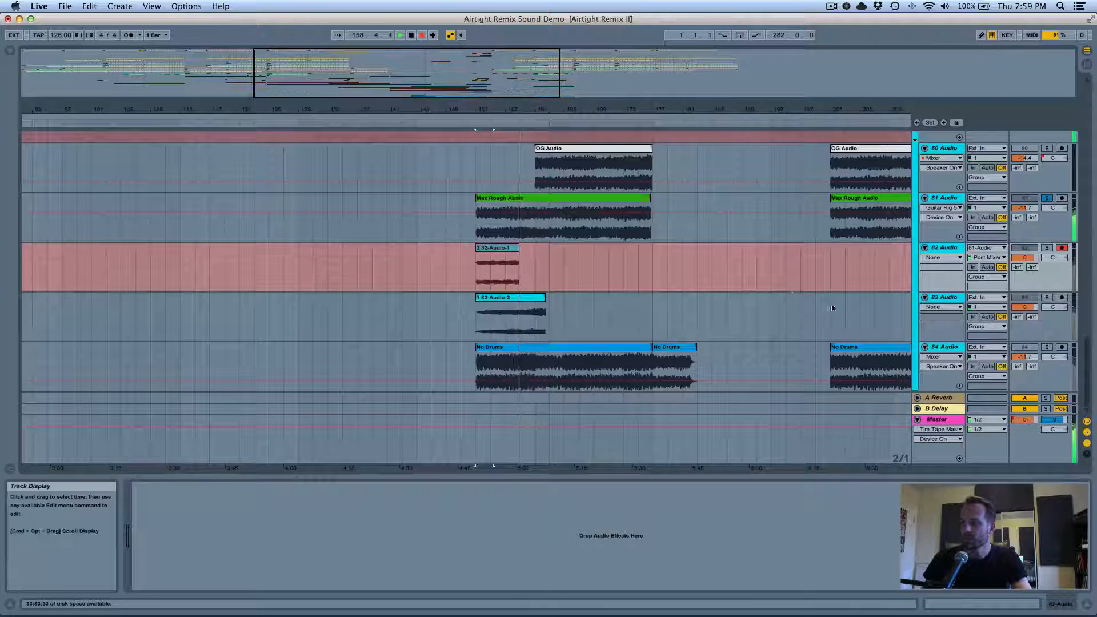
{"action": "left_click", "coordinate": [412, 35]}
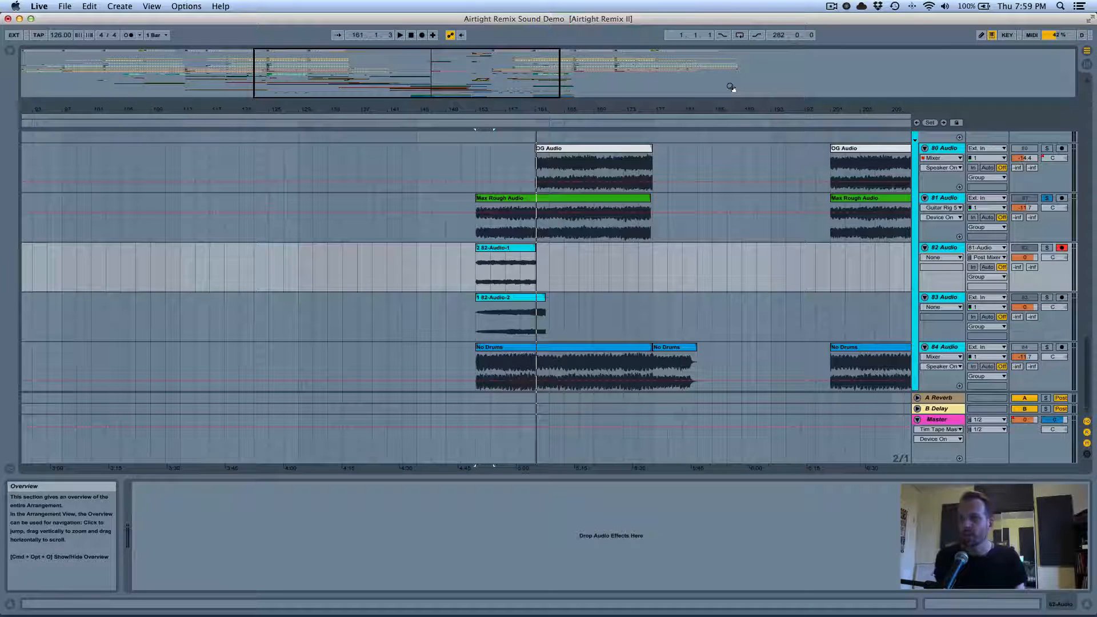
On track 81, enable Kore Player, bypass Guitar Rig, and place the open Kore Player window clear of the tracks
{"action": "left_click", "coordinate": [944, 198]}
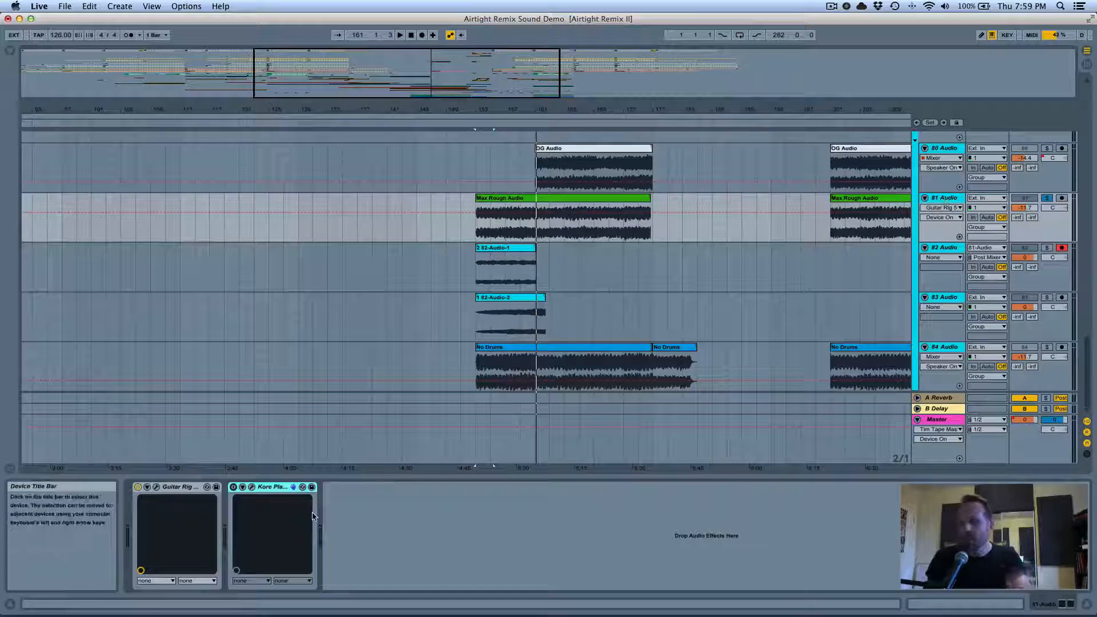
{"action": "left_click", "coordinate": [234, 487]}
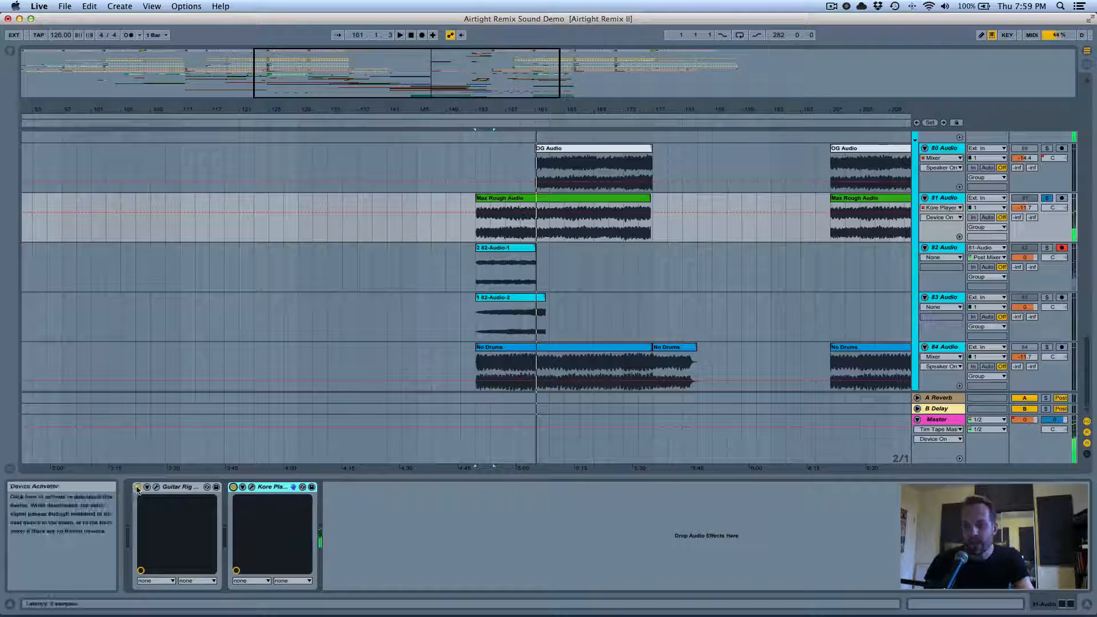
{"action": "left_click", "coordinate": [137, 487]}
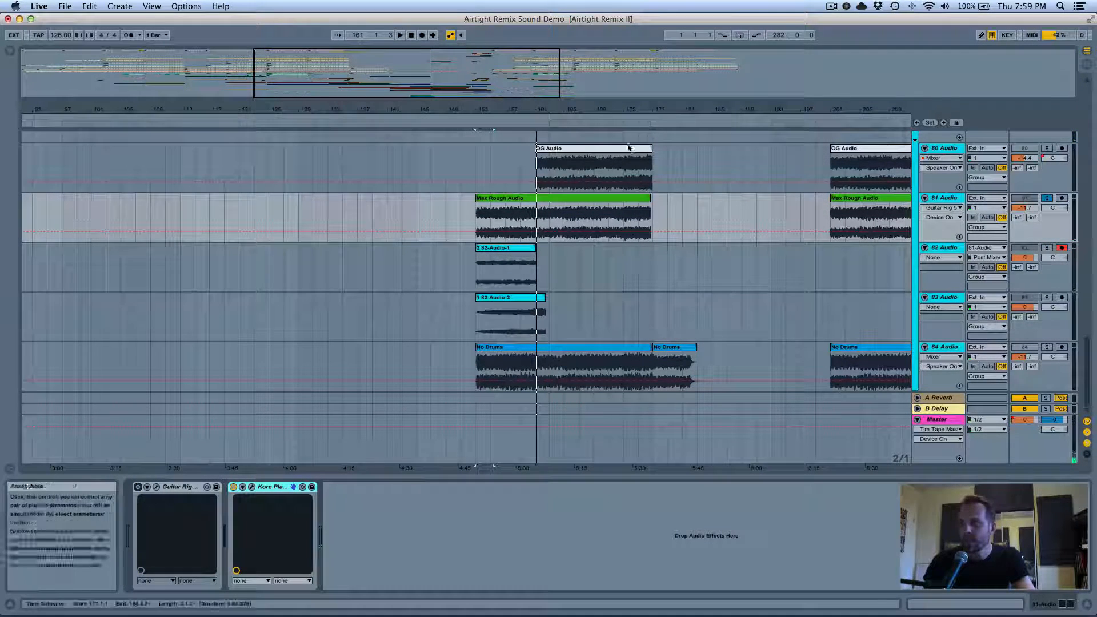
{"action": "left_click", "coordinate": [252, 488]}
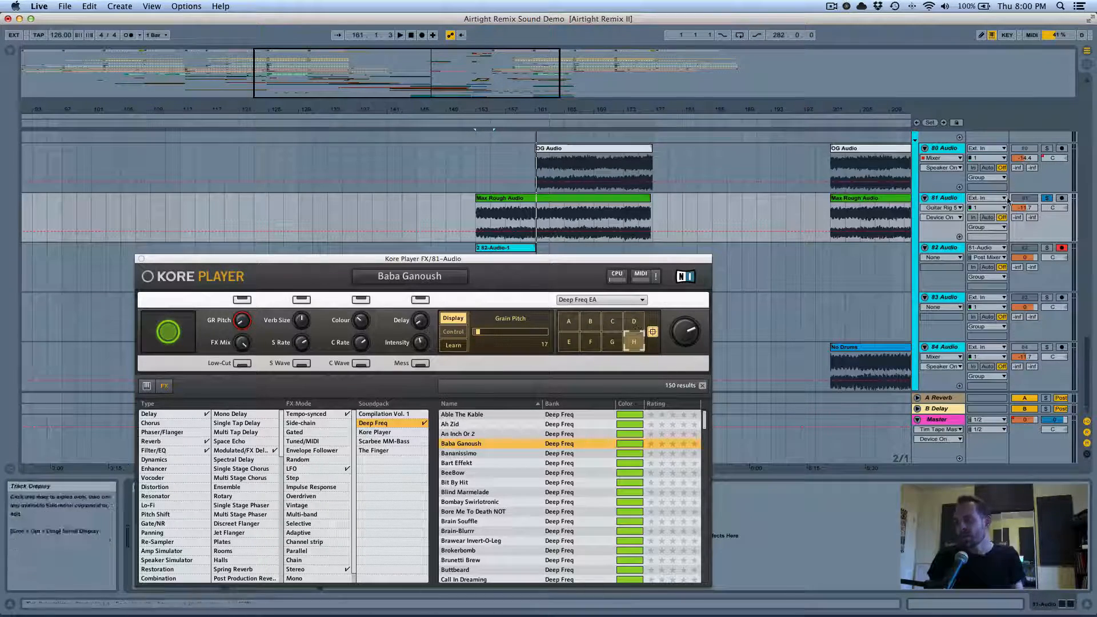
{"action": "left_click_drag", "start_coordinate": [636, 262], "coordinate": [609, 359]}
Insert another audio track below track 82 and move the second recorded clip down onto it
{"action": "left_click", "coordinate": [948, 249]}
{"action": "key", "text": "super+t"}
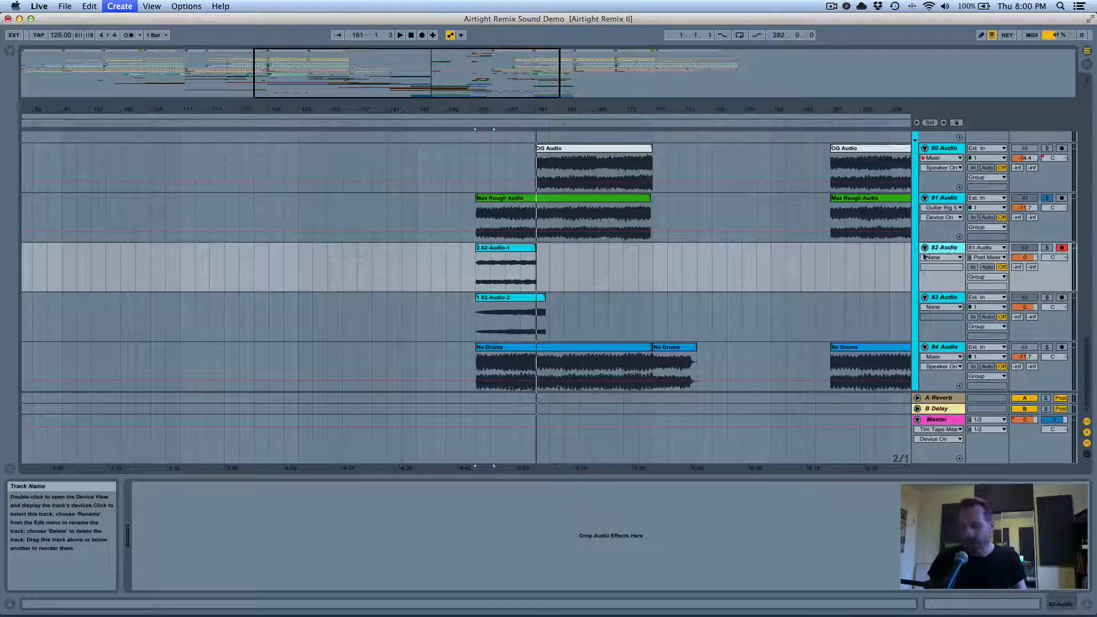
{"action": "left_click_drag", "start_coordinate": [518, 271], "coordinate": [521, 316]}
Record a third pass onto track 82 from bar 153 while morphing Kore Player's Baba Ganoush sound between variations E and D
{"action": "key", "text": "Up"}
{"action": "key", "text": "Up"}
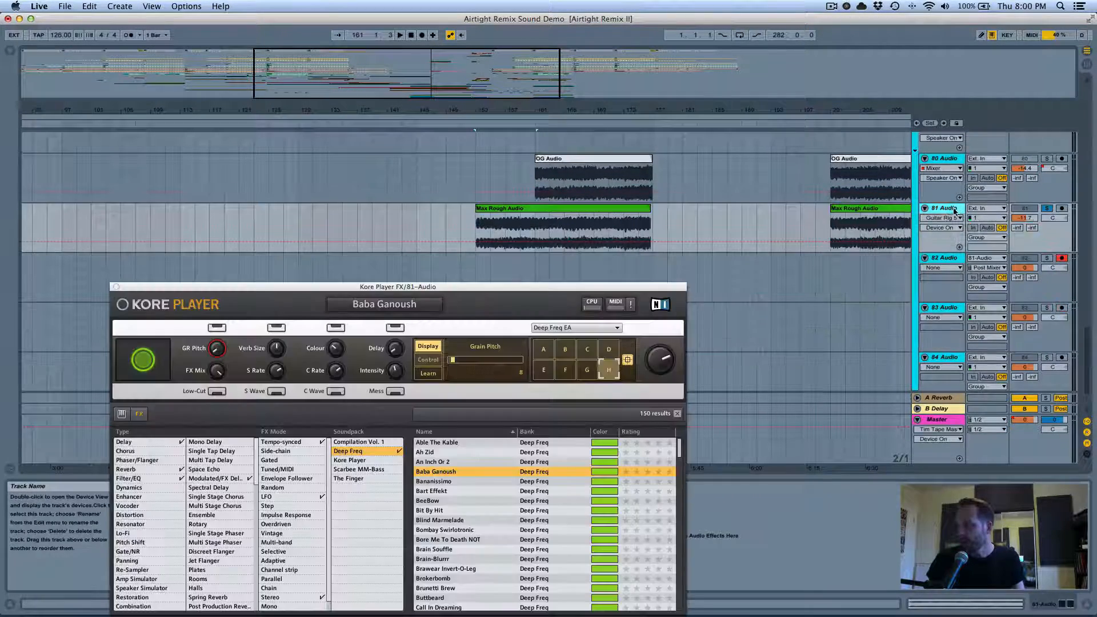
{"action": "left_click", "coordinate": [480, 224]}
{"action": "key", "text": "F9"}
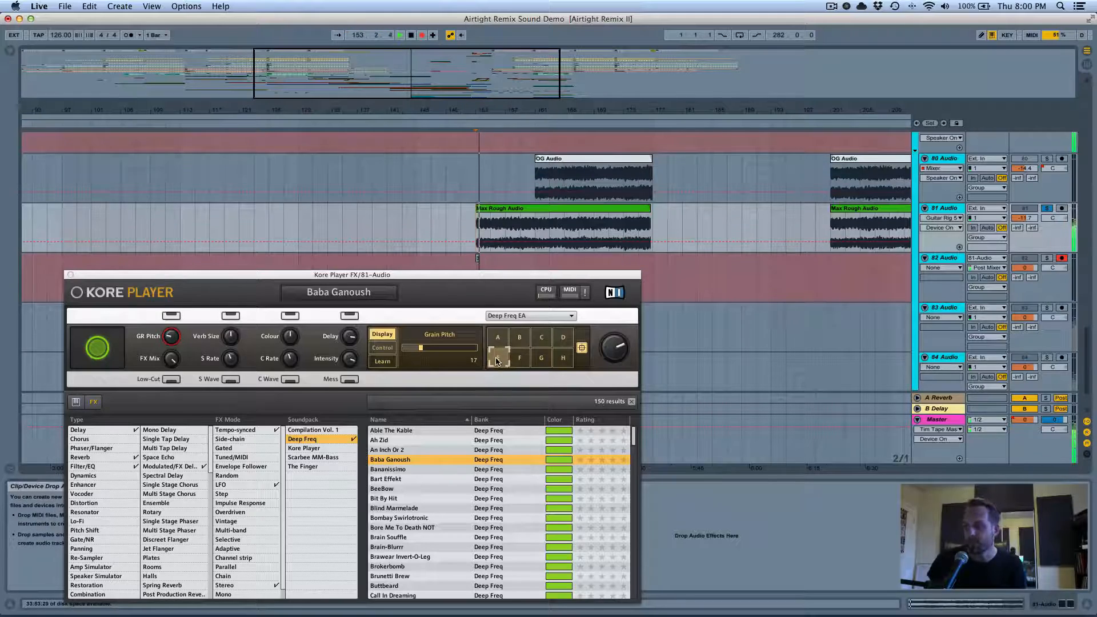
{"action": "left_click_drag", "start_coordinate": [498, 361], "coordinate": [563, 341]}
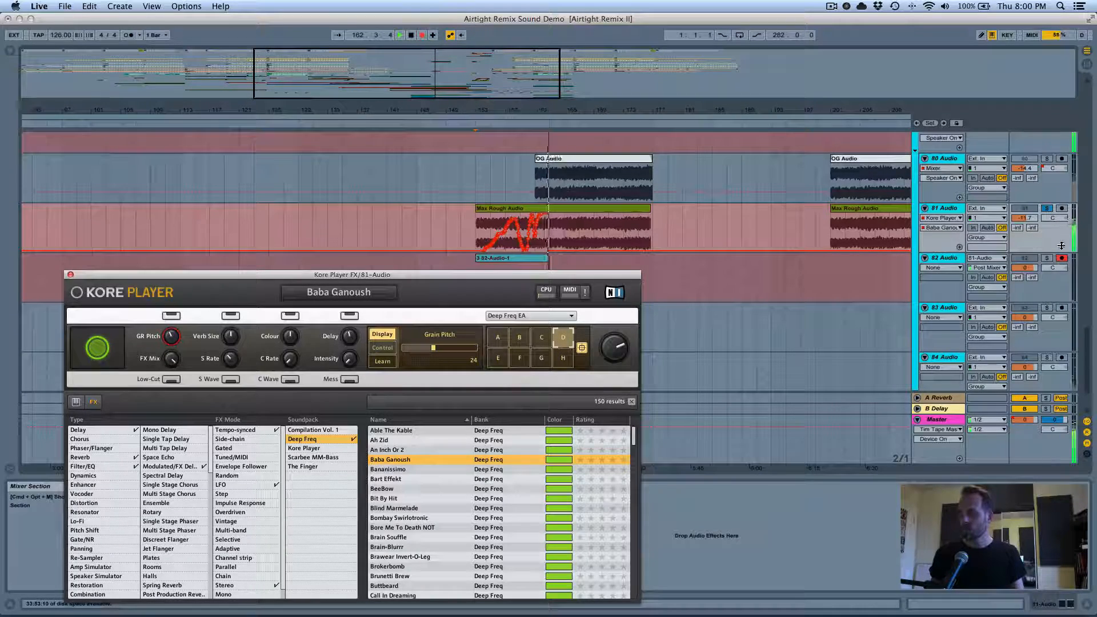
{"action": "key", "text": "space"}
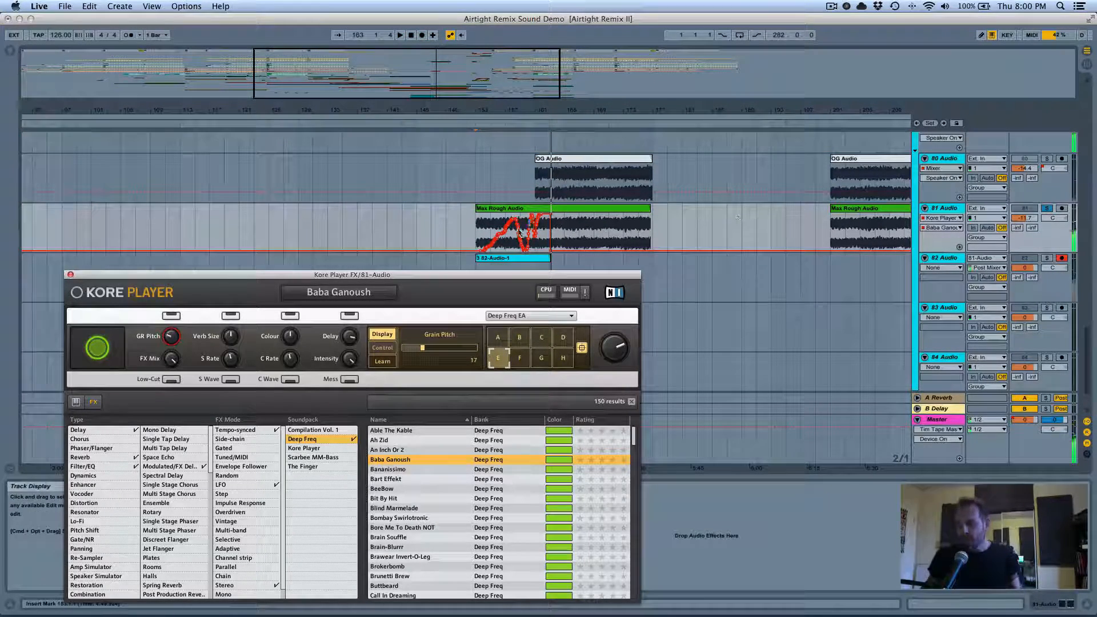
Uncover and select the third recorded clip on track 82, then close track 81's Kore Player window
{"action": "left_click_drag", "start_coordinate": [525, 283], "coordinate": [570, 379]}
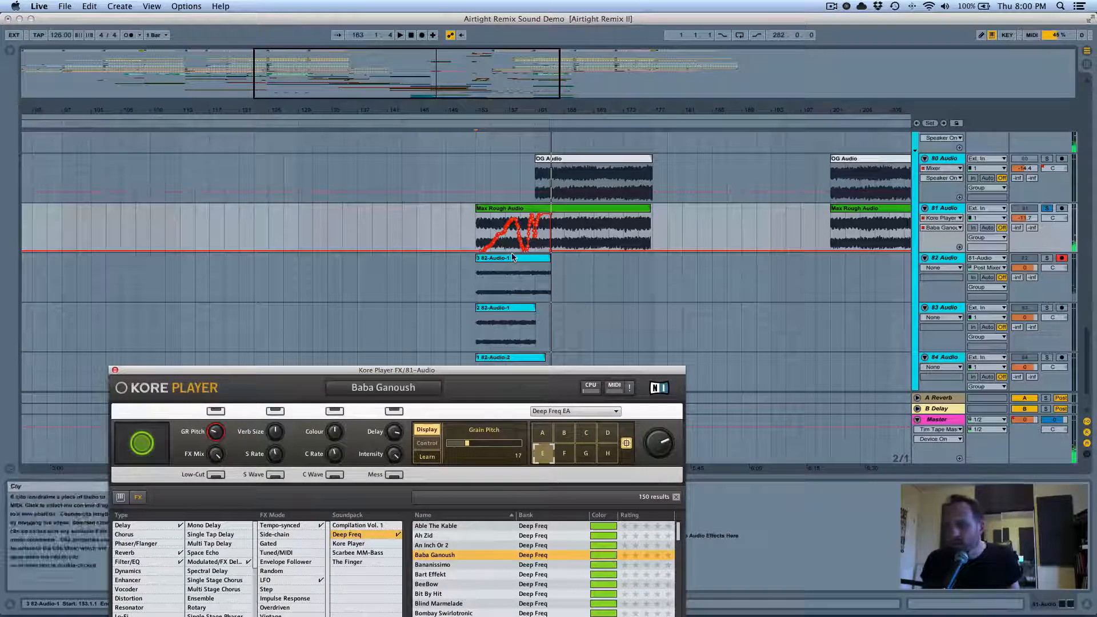
{"action": "left_click", "coordinate": [513, 260]}
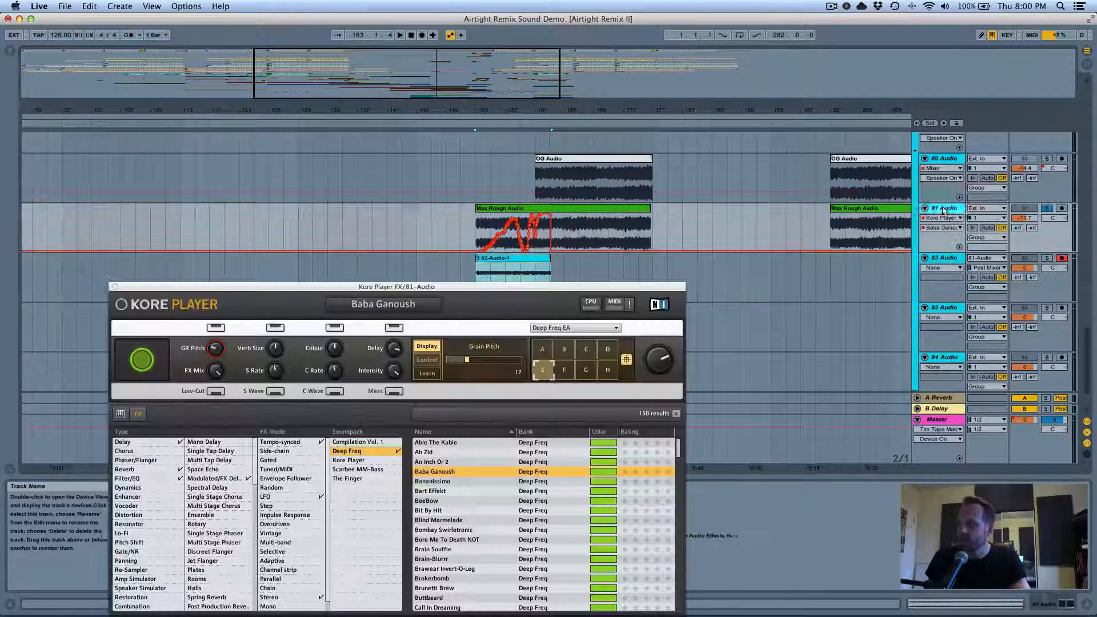
{"action": "left_click", "coordinate": [944, 209]}
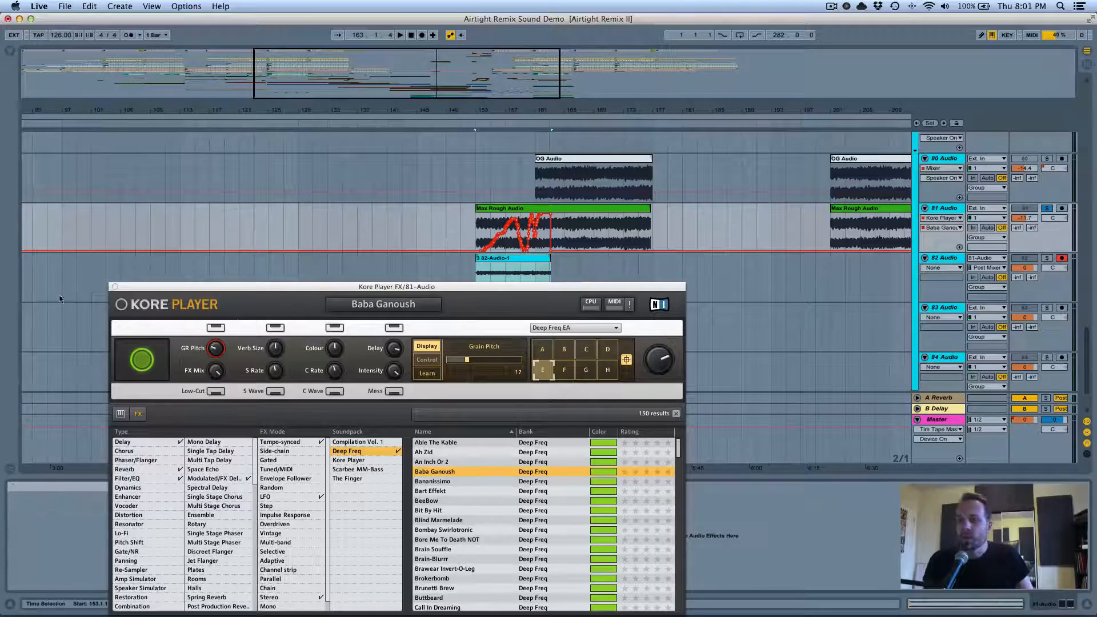
{"action": "left_click", "coordinate": [115, 287]}
{"action": "scroll", "coordinate": [536, 293], "scroll_direction": "down", "scroll_amount": 2}
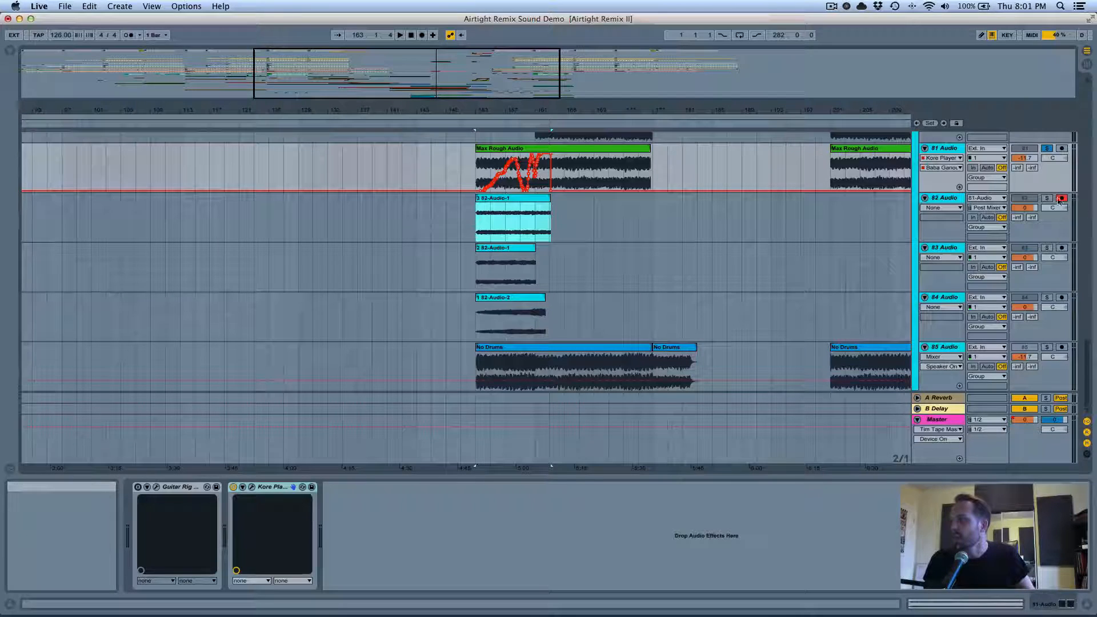
Turn off track 81's solo and mute track 81, leaving the recorded tracks below it active
{"action": "left_click", "coordinate": [944, 199]}
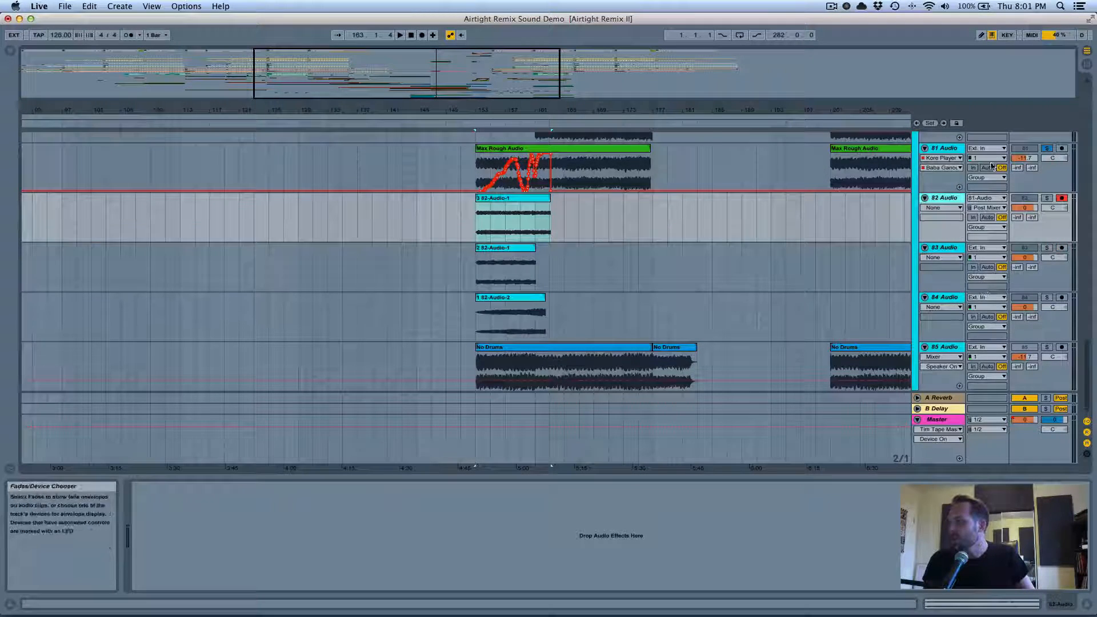
{"action": "scroll", "coordinate": [1040, 220], "scroll_direction": "up", "scroll_amount": 4}
{"action": "left_click", "coordinate": [1039, 223]}
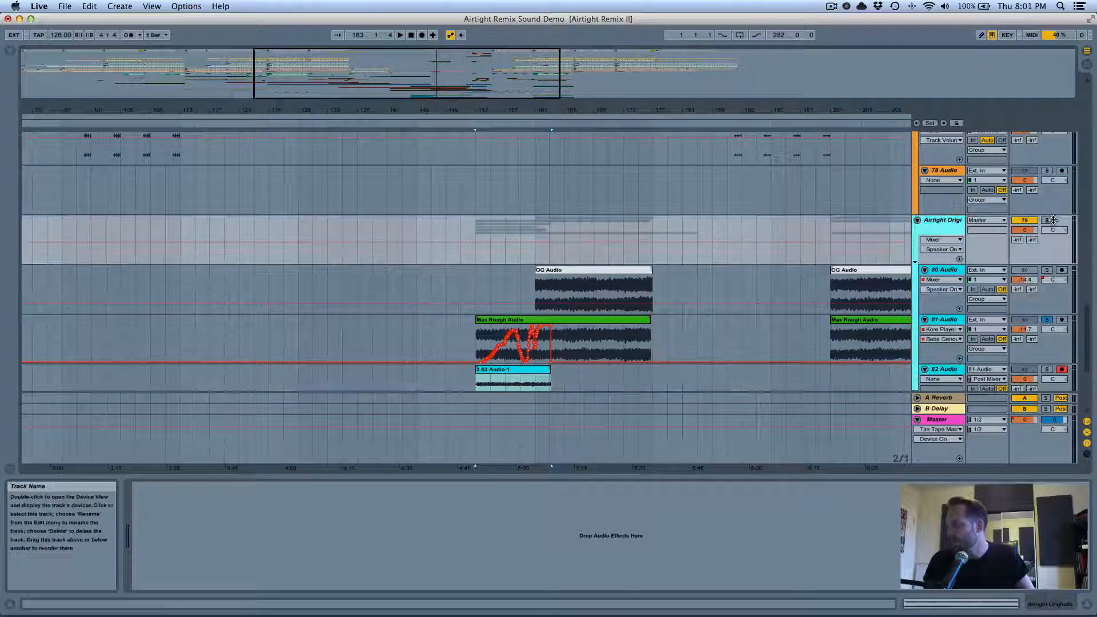
{"action": "scroll", "coordinate": [1029, 306], "scroll_direction": "down", "scroll_amount": 3}
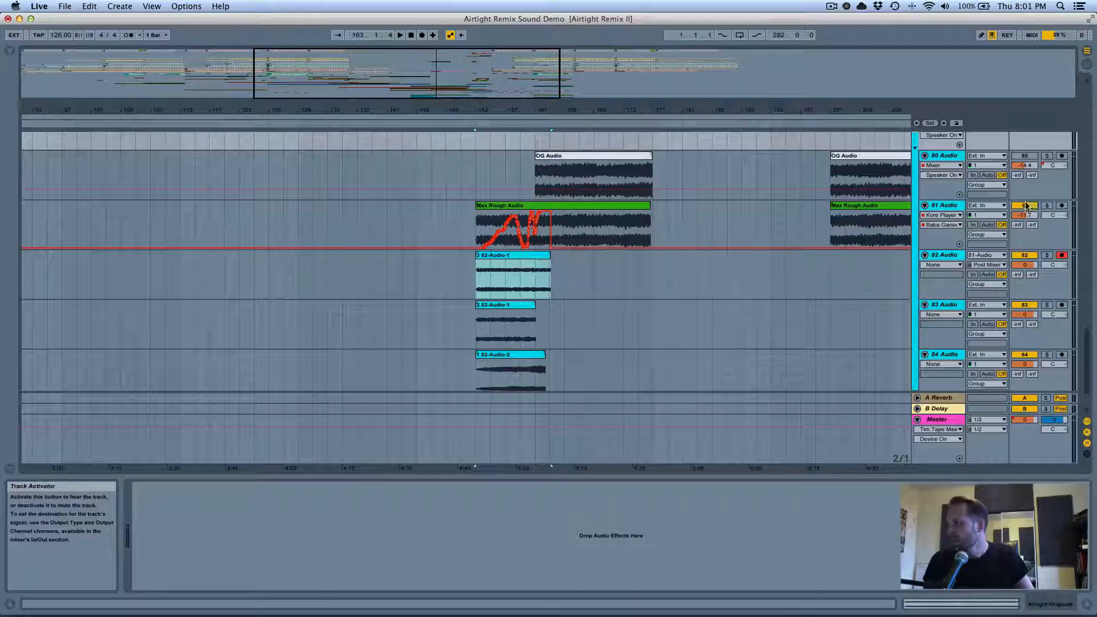
Play the three recorded clips together from bar 153
{"action": "left_click", "coordinate": [479, 270]}
{"action": "left_click", "coordinate": [474, 271]}
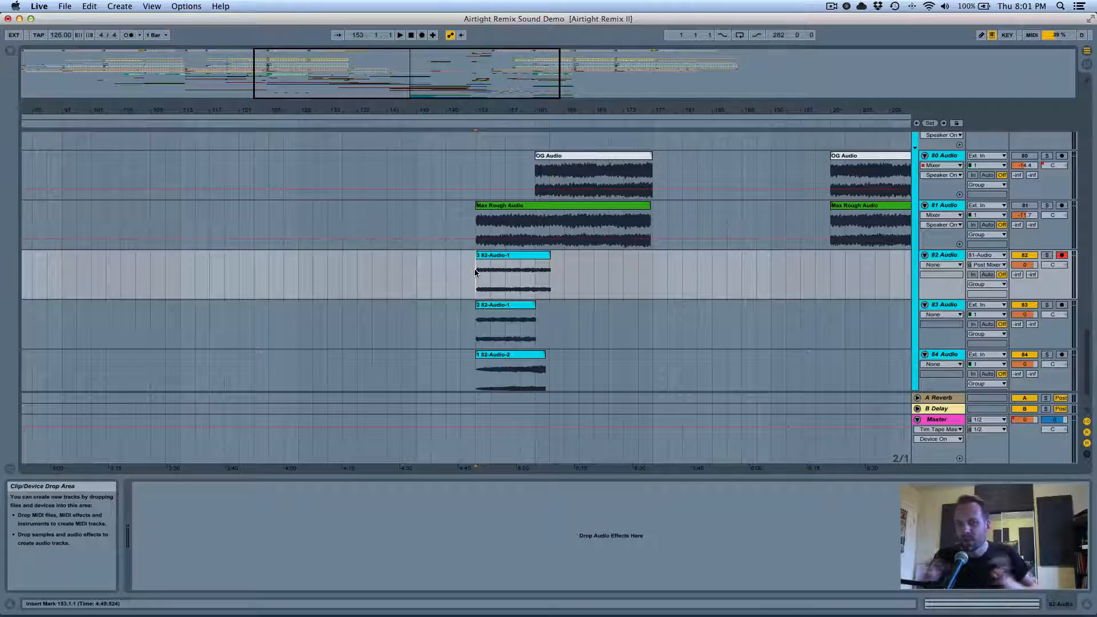
{"action": "key", "text": "space"}
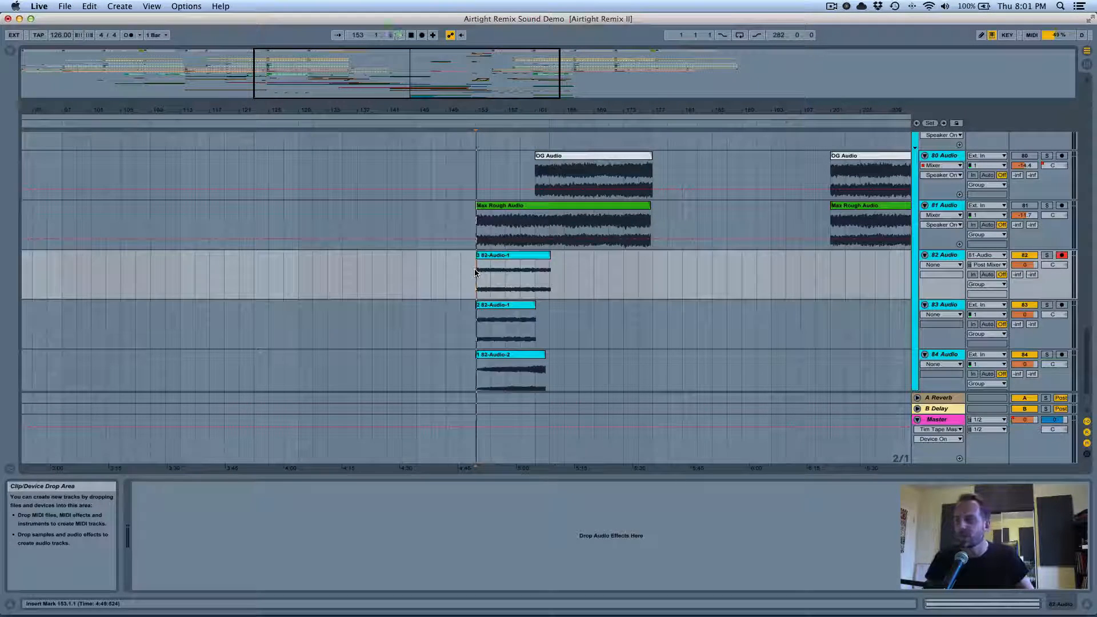
{"action": "scroll", "coordinate": [578, 290], "scroll_direction": "down", "scroll_amount": 2}
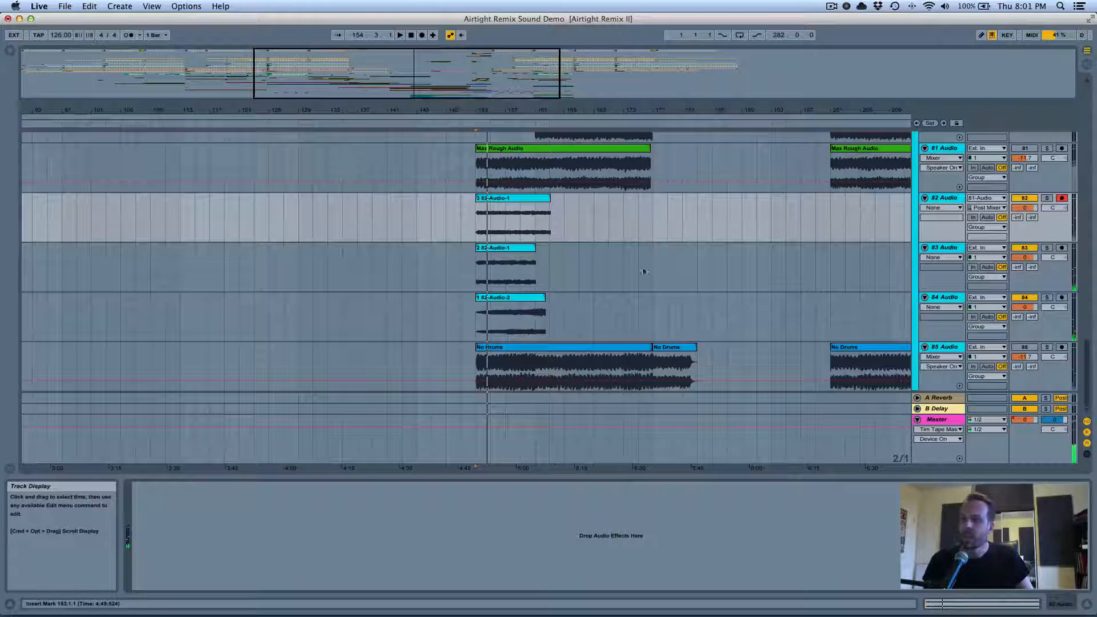
Add EQ Eight to track 82 and make its band 4 a high-cut filter at about 224 Hz
{"action": "left_click", "coordinate": [10, 50]}
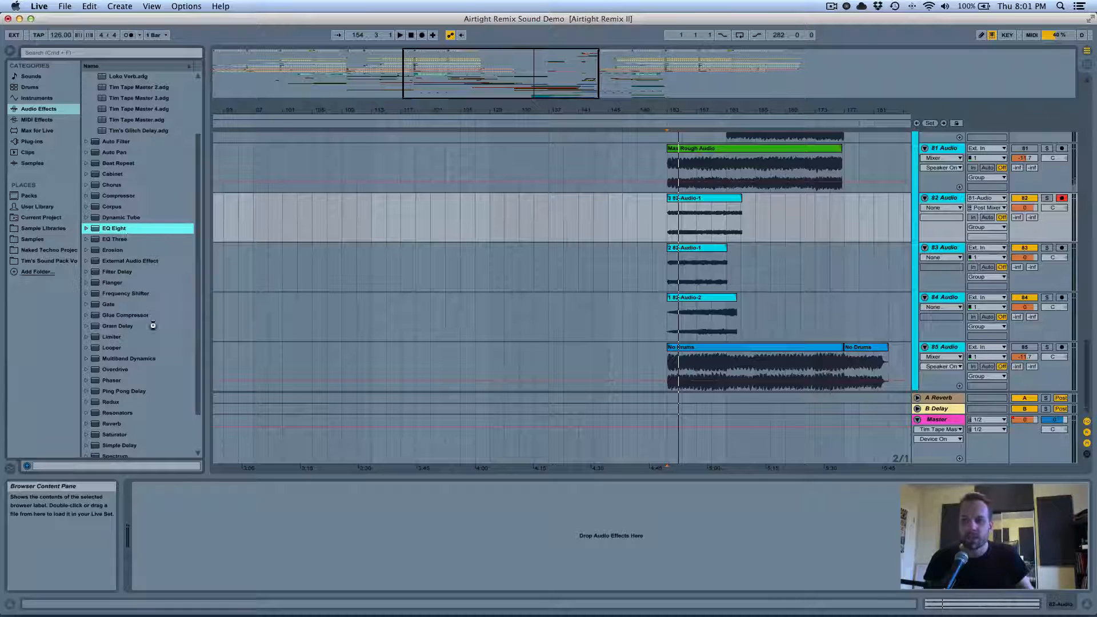
{"action": "left_click_drag", "start_coordinate": [153, 326], "coordinate": [304, 549]}
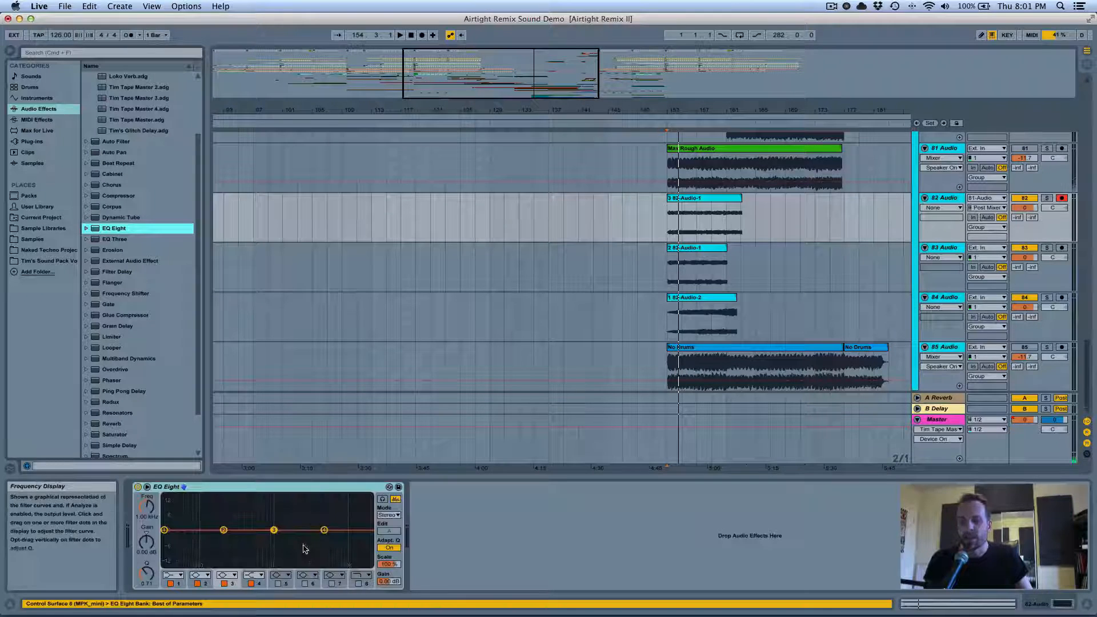
{"action": "left_click", "coordinate": [254, 575]}
{"action": "left_click", "coordinate": [254, 563]}
{"action": "left_click_drag", "start_coordinate": [324, 539], "coordinate": [227, 538]}
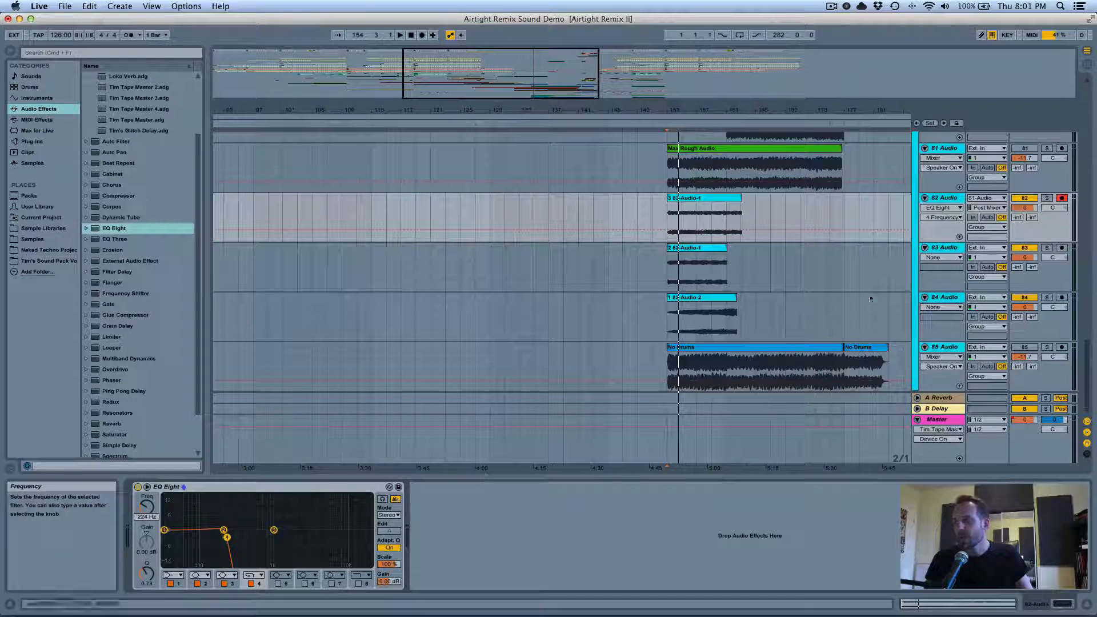
Draw band 4 frequency automation over track 82's clip from bar 153, with two rises and falls ending near 149 Hz
{"action": "left_click", "coordinate": [667, 230]}
{"action": "left_click_drag", "start_coordinate": [691, 230], "coordinate": [741, 234]}
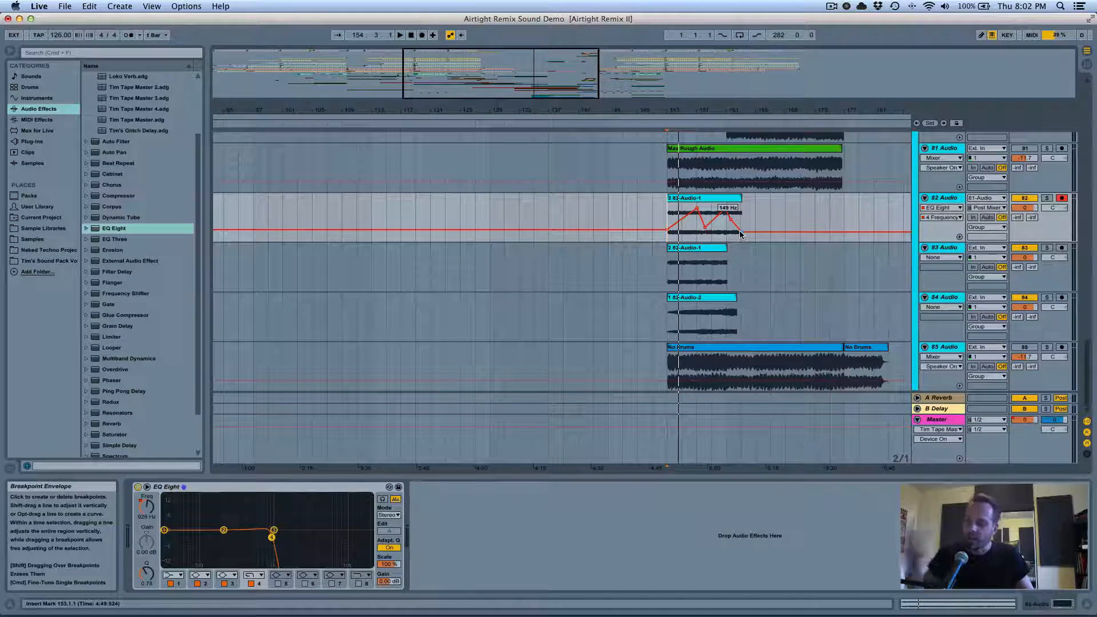
Add EQ Eight to track 83 and make its band 4 a high-cut filter at about 57.9 Hz
{"action": "left_click", "coordinate": [833, 277]}
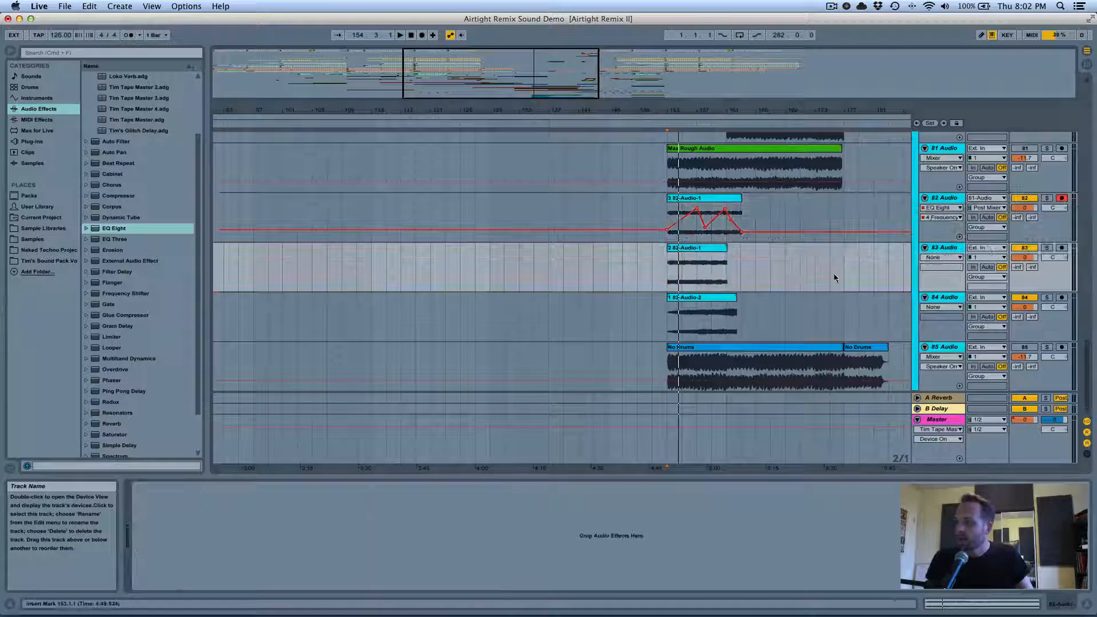
{"action": "left_click", "coordinate": [119, 229]}
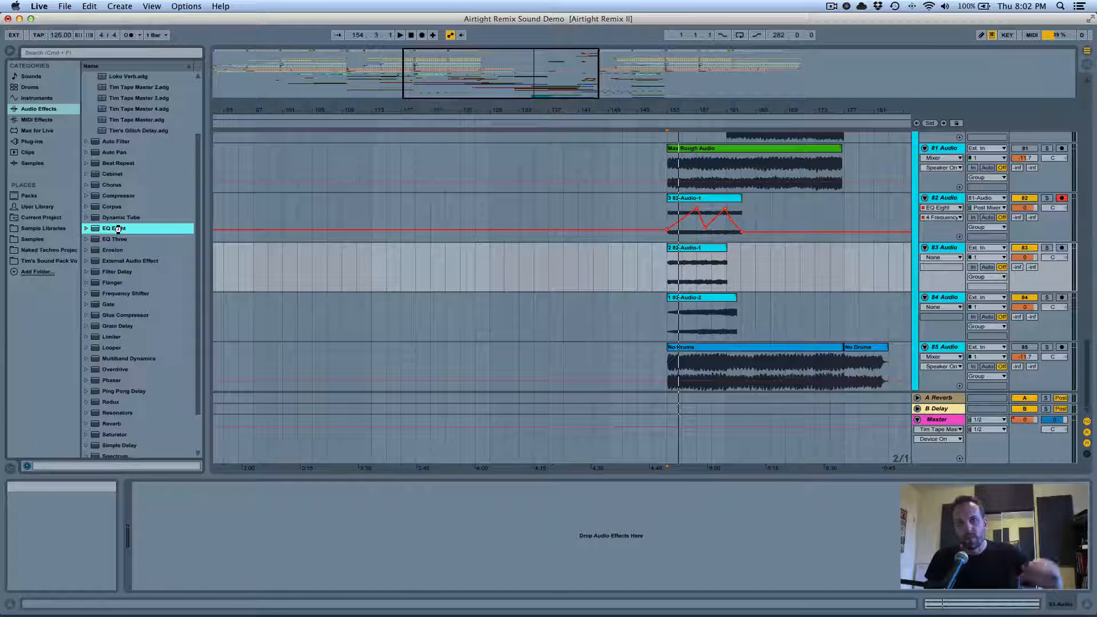
{"action": "double_click", "coordinate": [119, 229]}
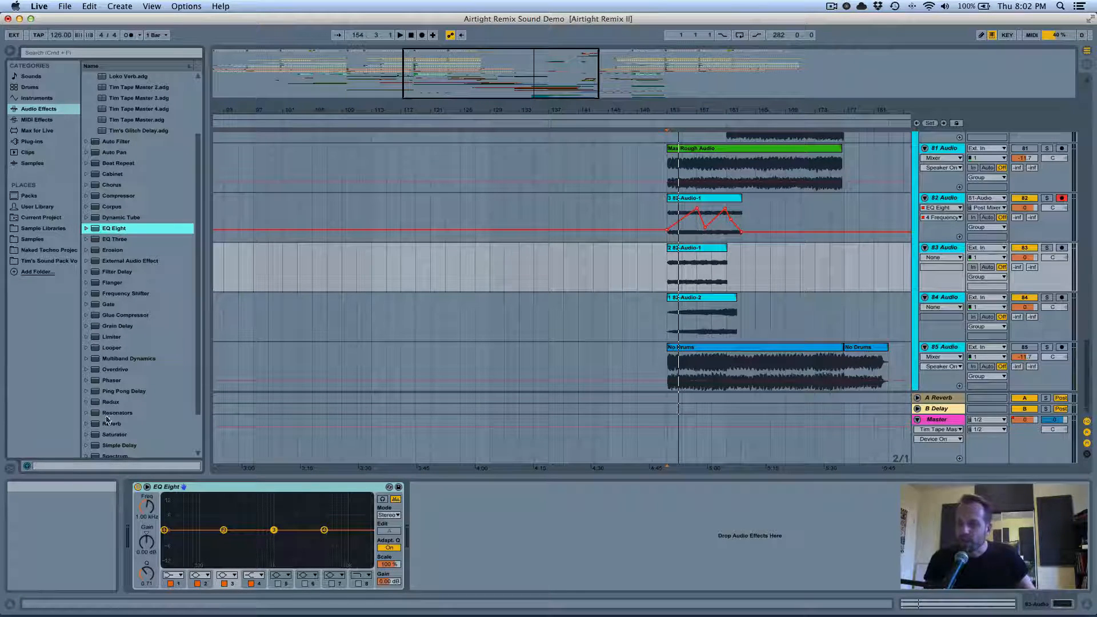
{"action": "left_click", "coordinate": [351, 517]}
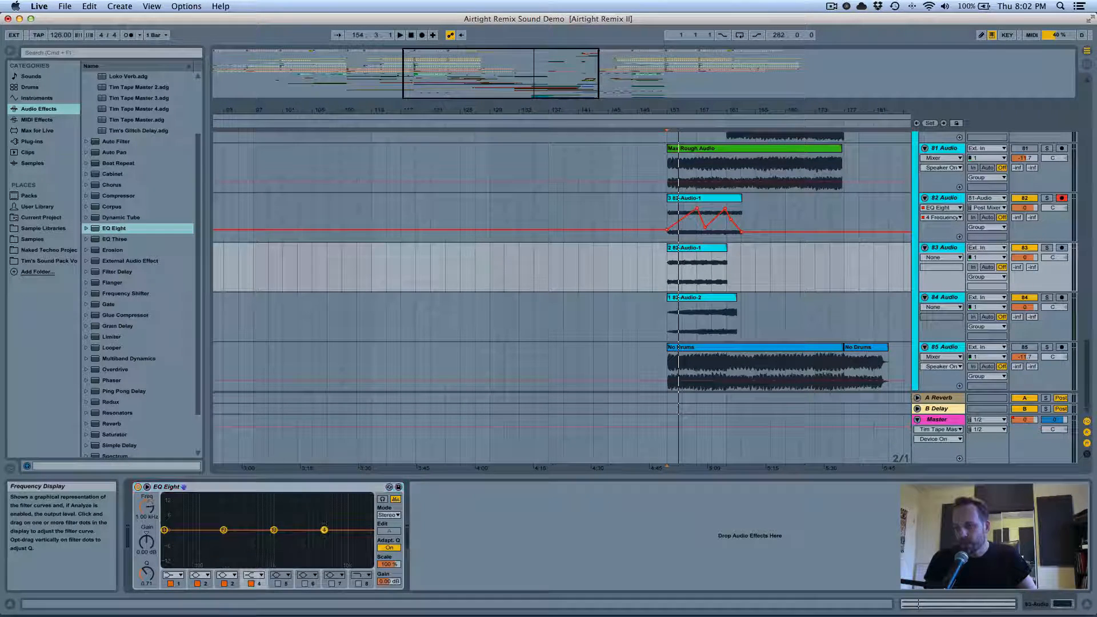
{"action": "left_click", "coordinate": [255, 575]}
{"action": "left_click", "coordinate": [254, 567]}
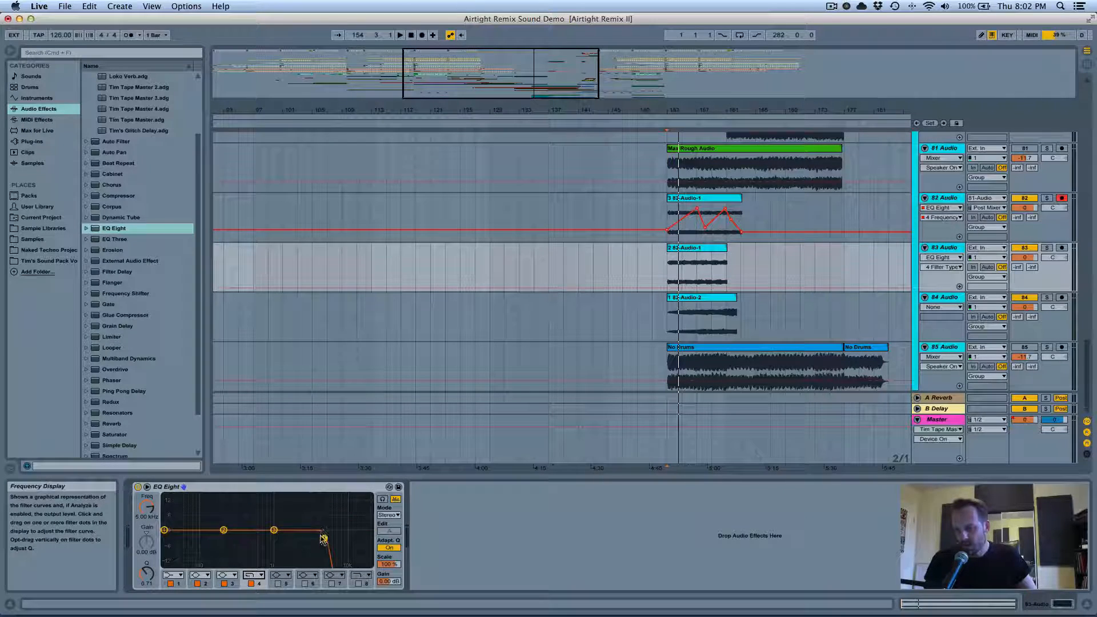
{"action": "left_click_drag", "start_coordinate": [323, 537], "coordinate": [184, 537]}
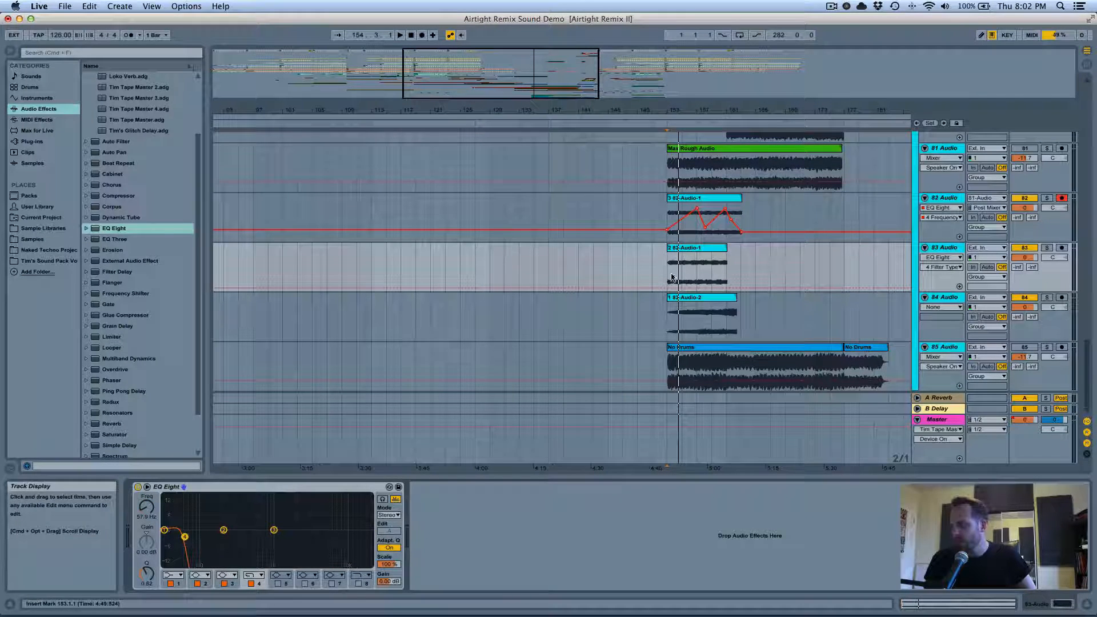
Draw band 4 frequency automation over track 83's clip from bar 153: a fall, a sharp peak and a final drop
{"action": "left_click", "coordinate": [147, 507]}
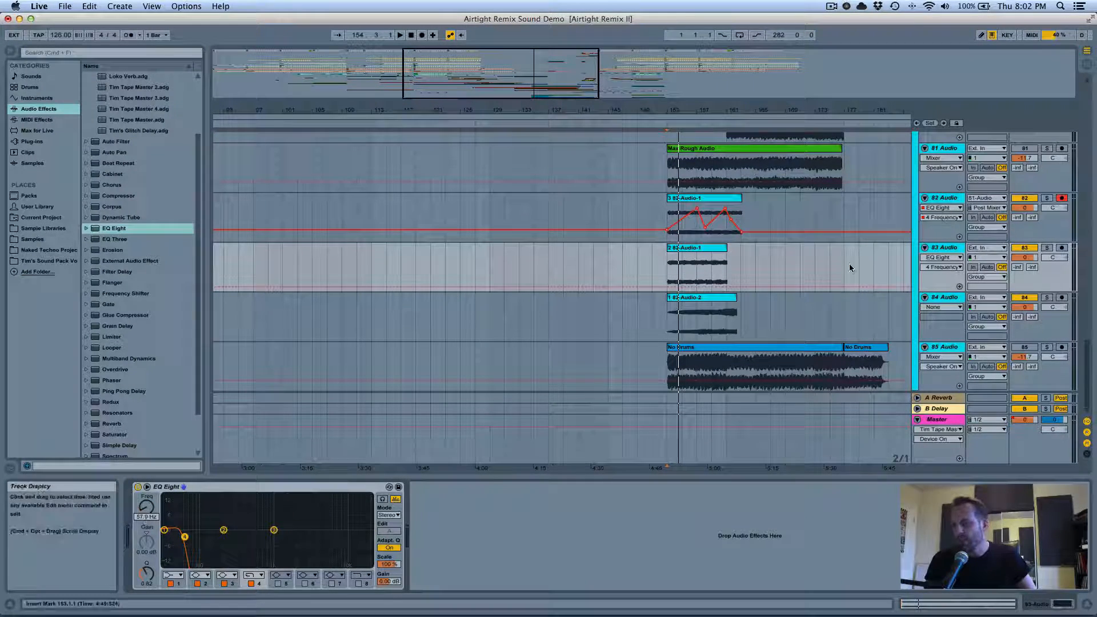
{"action": "left_click_drag", "start_coordinate": [667, 290], "coordinate": [719, 280]}
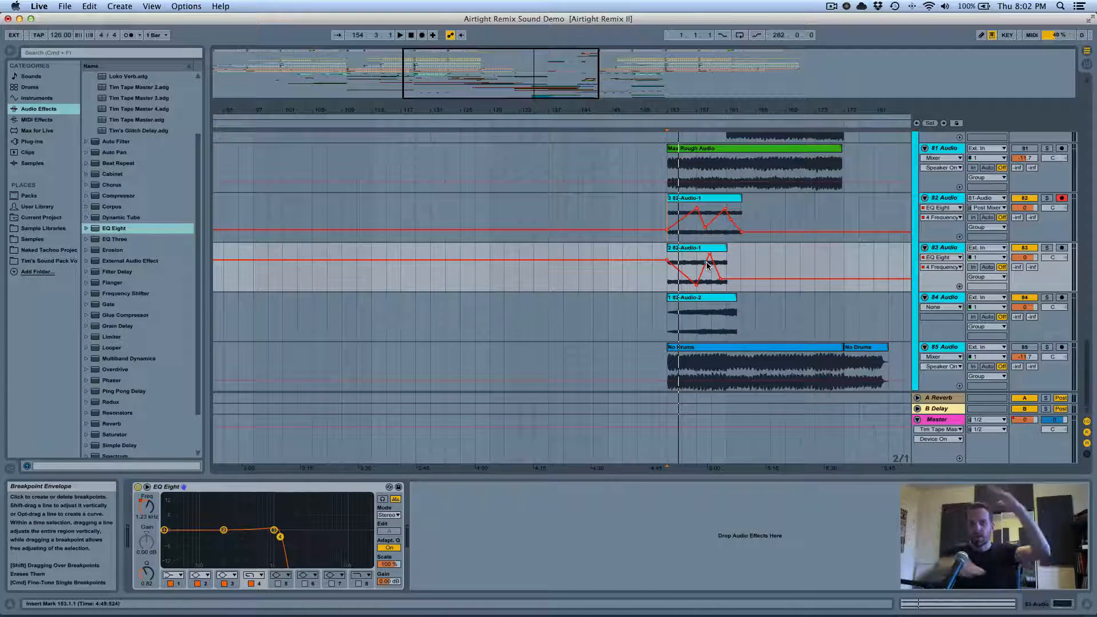
Add EQ Eight to track 84 with band 4 as high-cut, and draw its frequency automation rising from about 200 Hz across the clip
{"action": "left_click", "coordinate": [964, 295]}
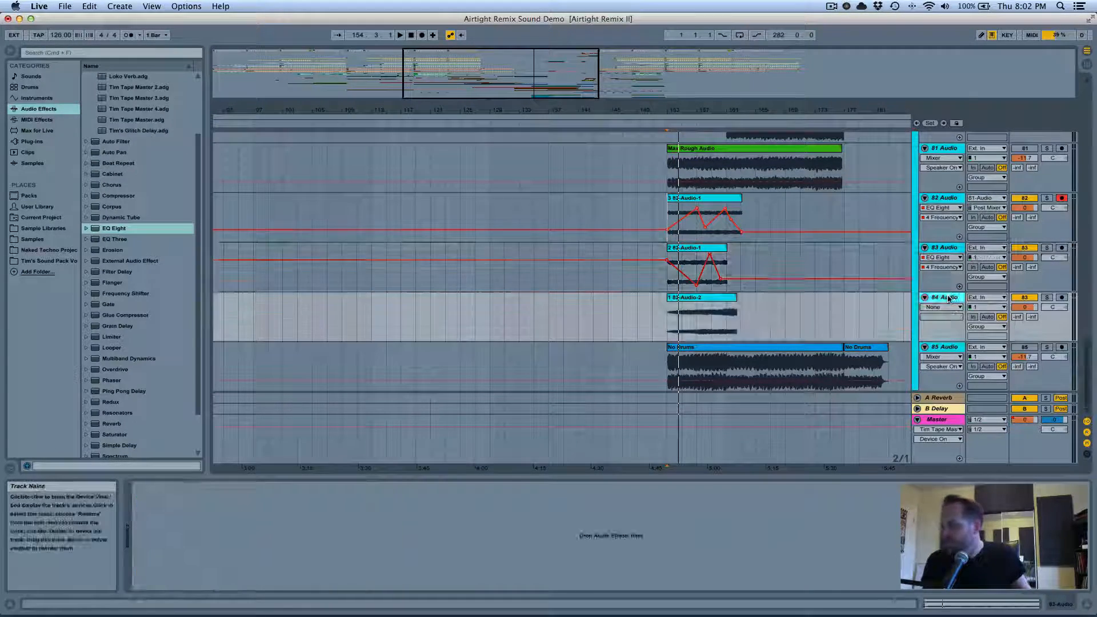
{"action": "left_click", "coordinate": [114, 229]}
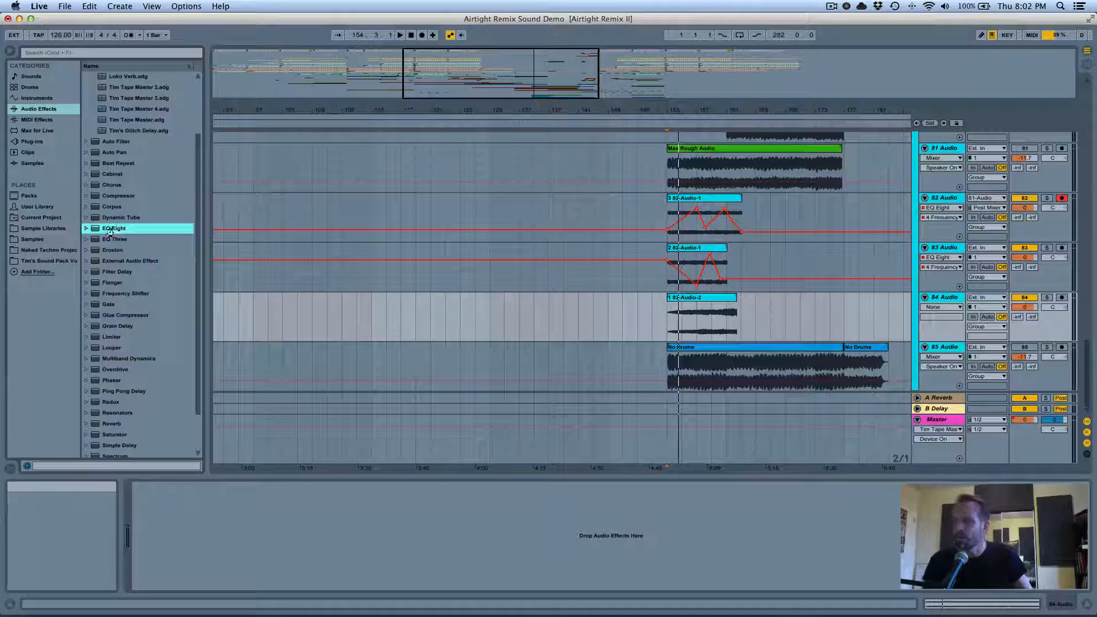
{"action": "left_click_drag", "start_coordinate": [552, 267], "coordinate": [571, 317]}
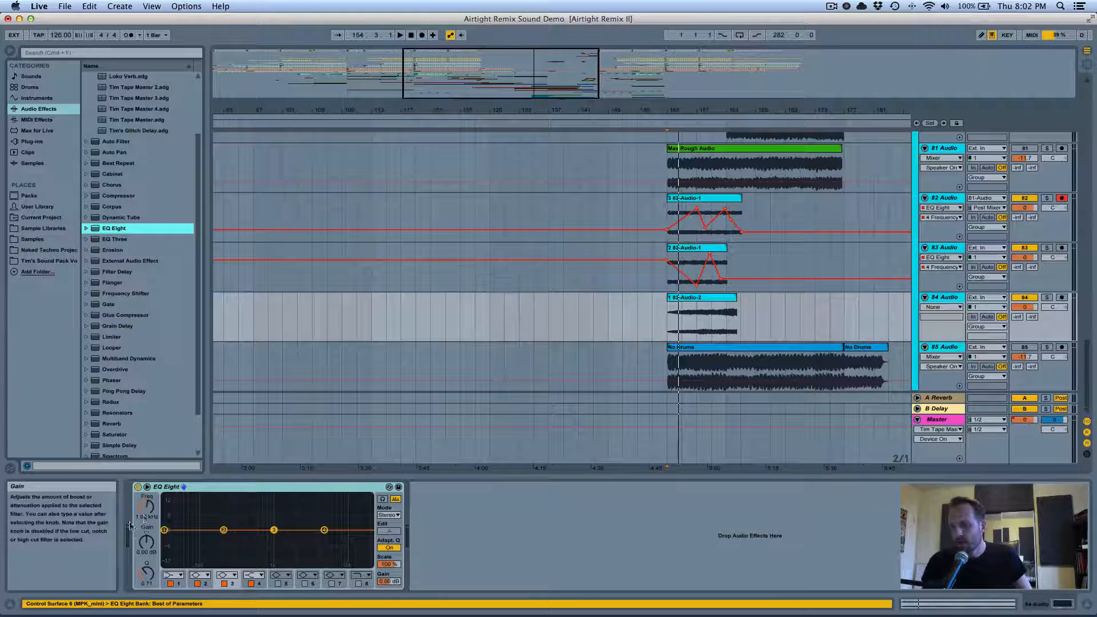
{"action": "left_click", "coordinate": [253, 574]}
{"action": "left_click", "coordinate": [253, 572]}
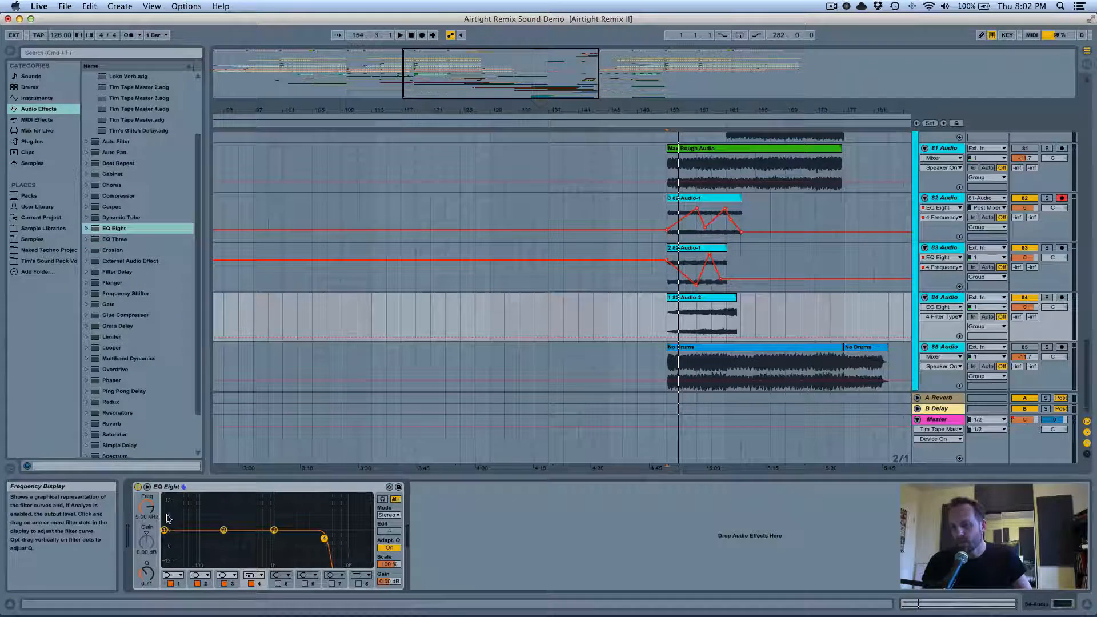
{"action": "left_click_drag", "start_coordinate": [674, 312], "coordinate": [736, 303]}
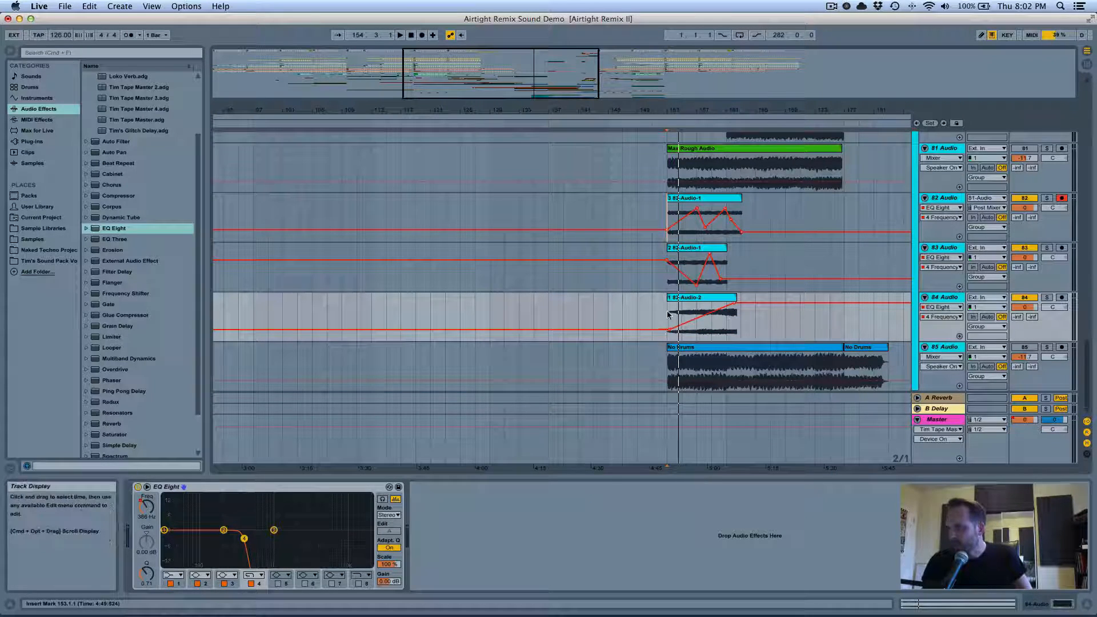
During playback from bar 153, raise the end of track 82's frequency automation and lower the end of track 84's to about 2.70 kHz
{"action": "left_click", "coordinate": [668, 311]}
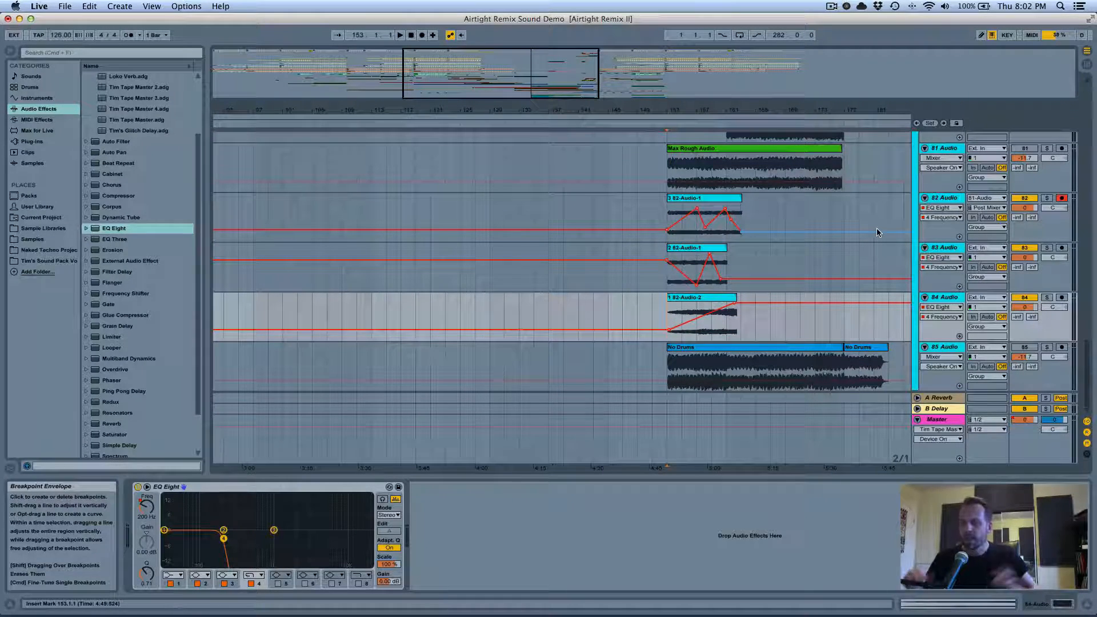
{"action": "key", "text": "space"}
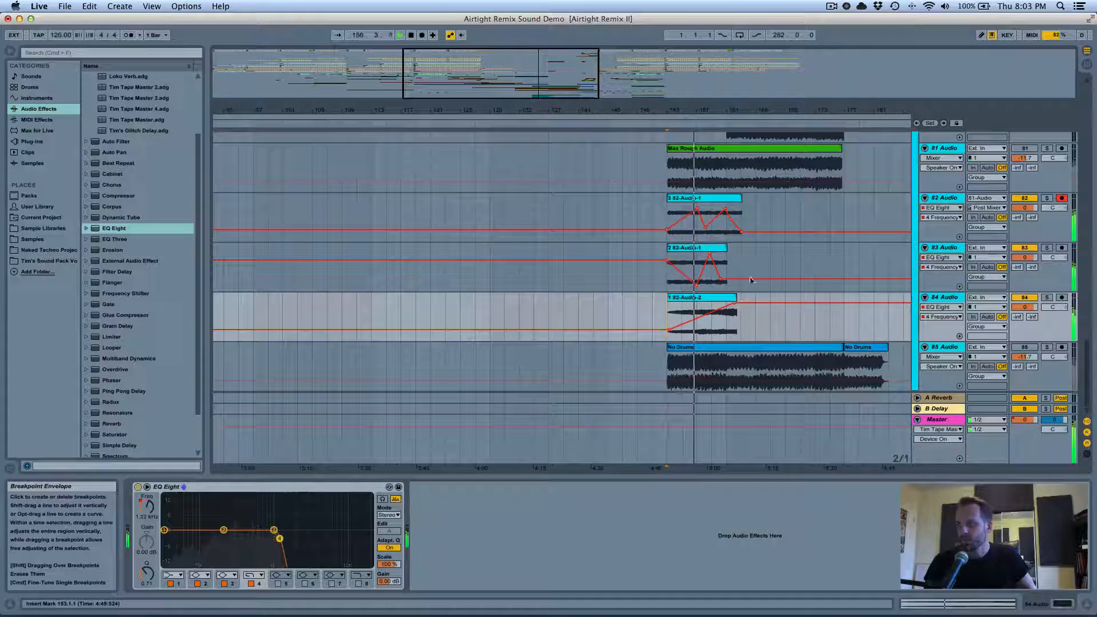
{"action": "left_click", "coordinate": [698, 210]}
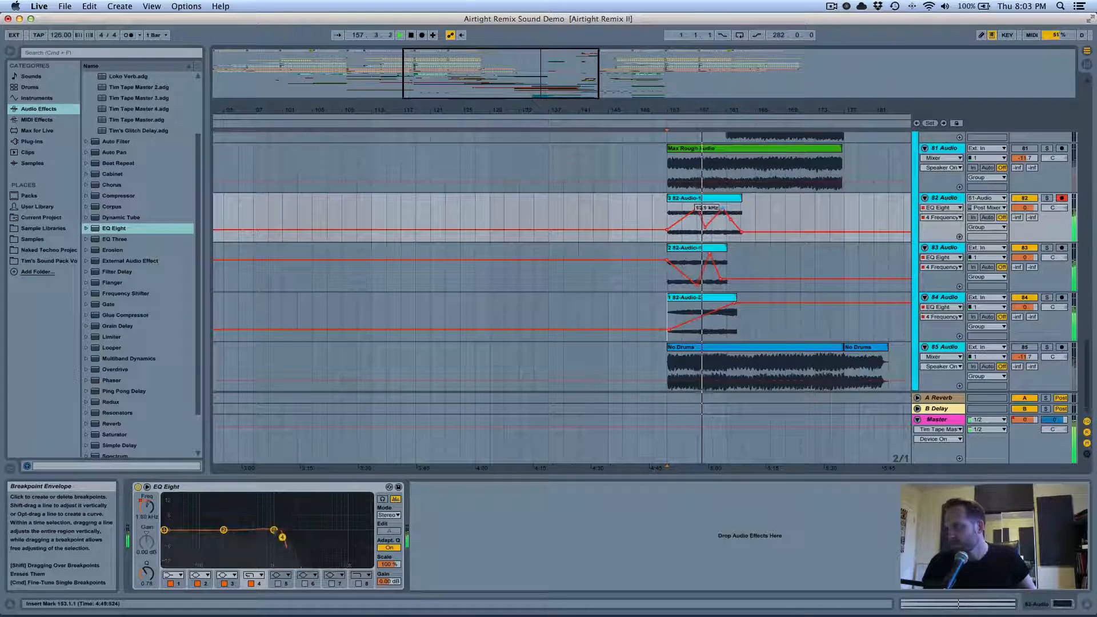
{"action": "left_click_drag", "start_coordinate": [737, 227], "coordinate": [740, 207]}
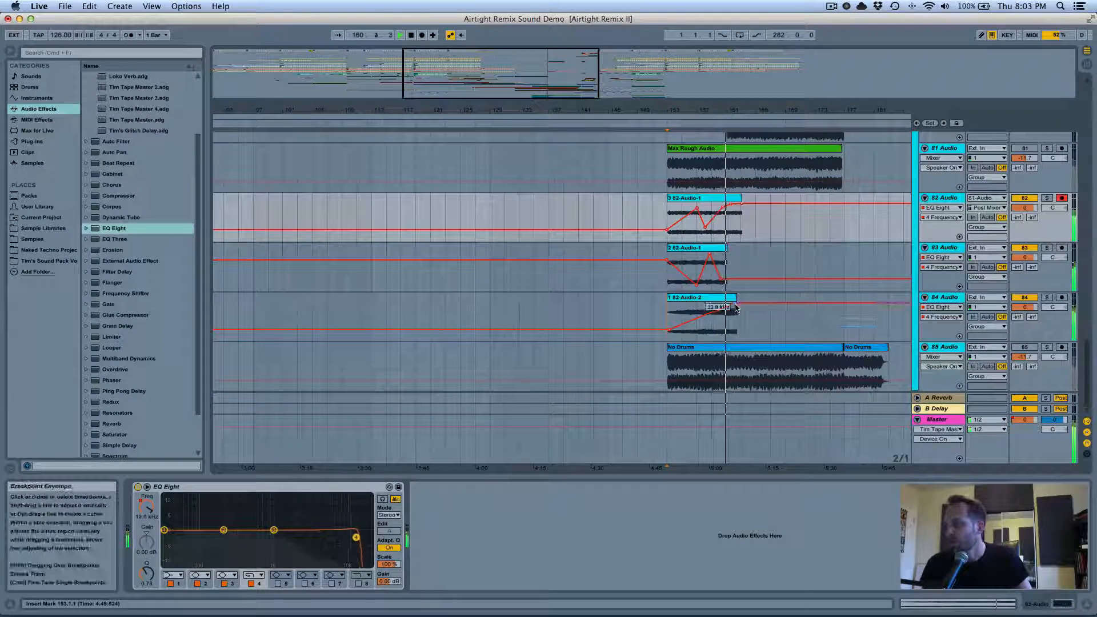
{"action": "left_click_drag", "start_coordinate": [736, 307], "coordinate": [741, 318]}
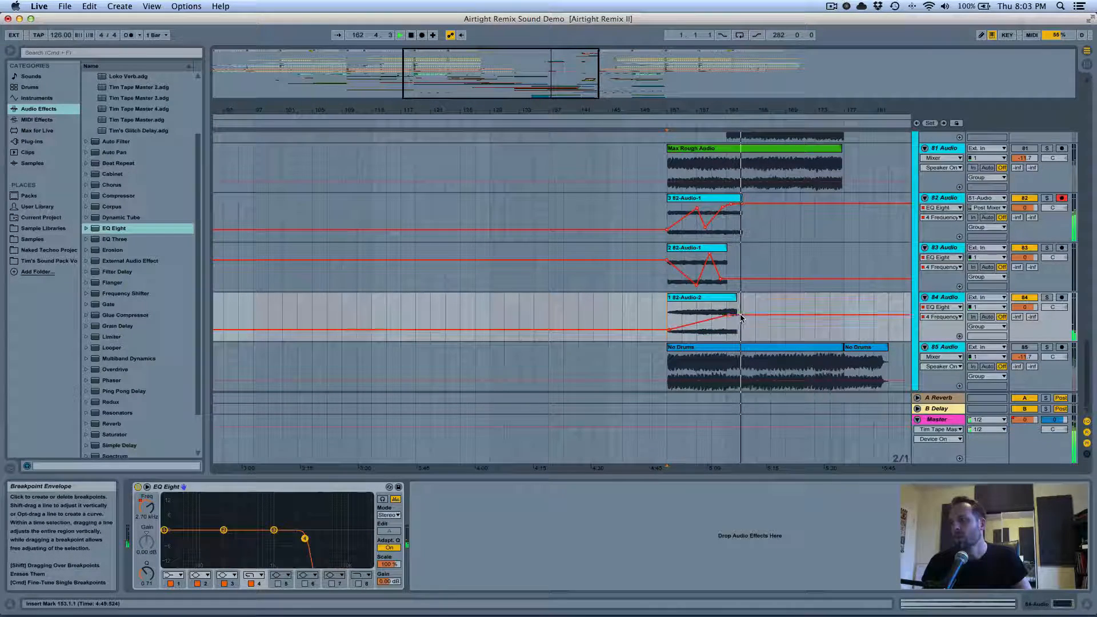
{"action": "key", "text": "space"}
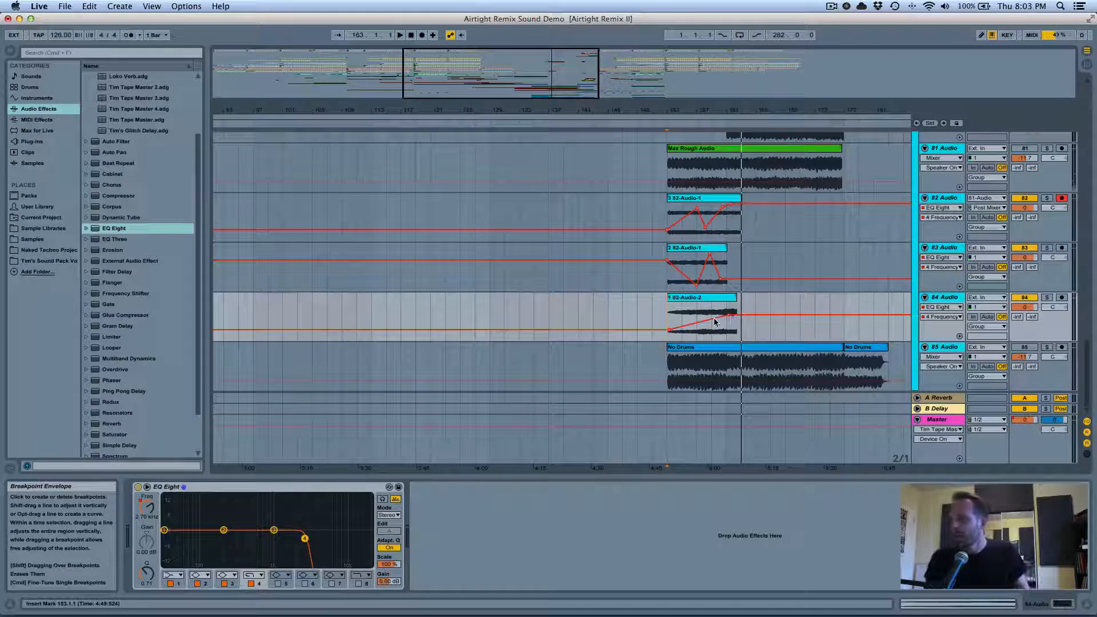
Turn off the solo on group track 79 and solo the red Deep Mel track in the Melody 2 group instead
{"action": "scroll", "coordinate": [714, 318], "scroll_direction": "up", "scroll_amount": 5}
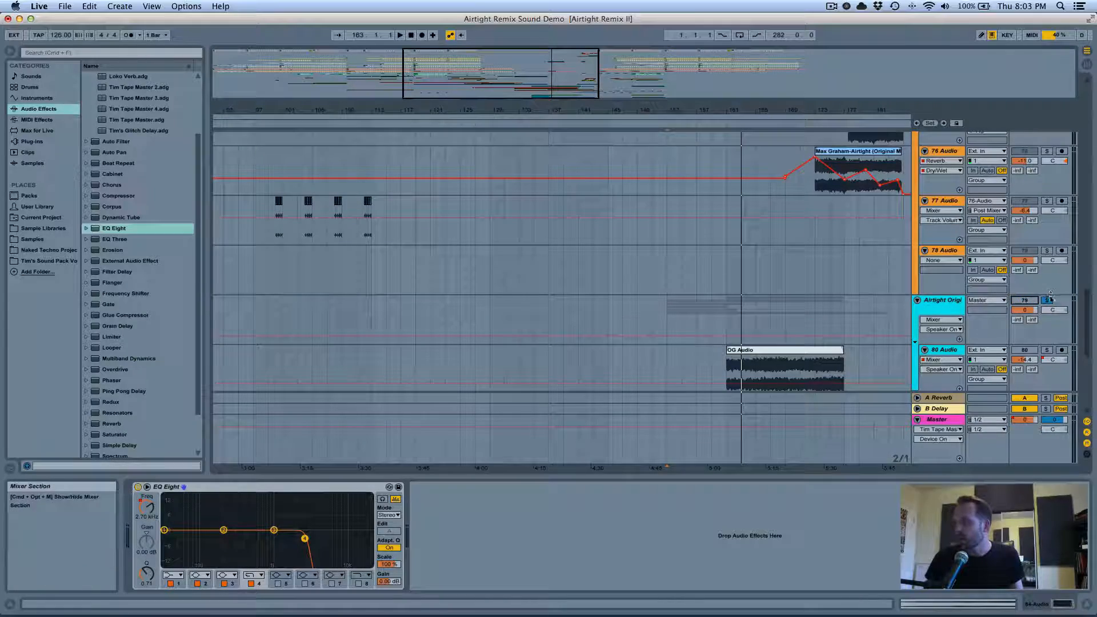
{"action": "scroll", "coordinate": [771, 277], "scroll_direction": "up", "scroll_amount": 5}
{"action": "scroll", "coordinate": [771, 277], "scroll_direction": "up", "scroll_amount": 5}
{"action": "scroll", "coordinate": [770, 278], "scroll_direction": "left", "scroll_amount": 3}
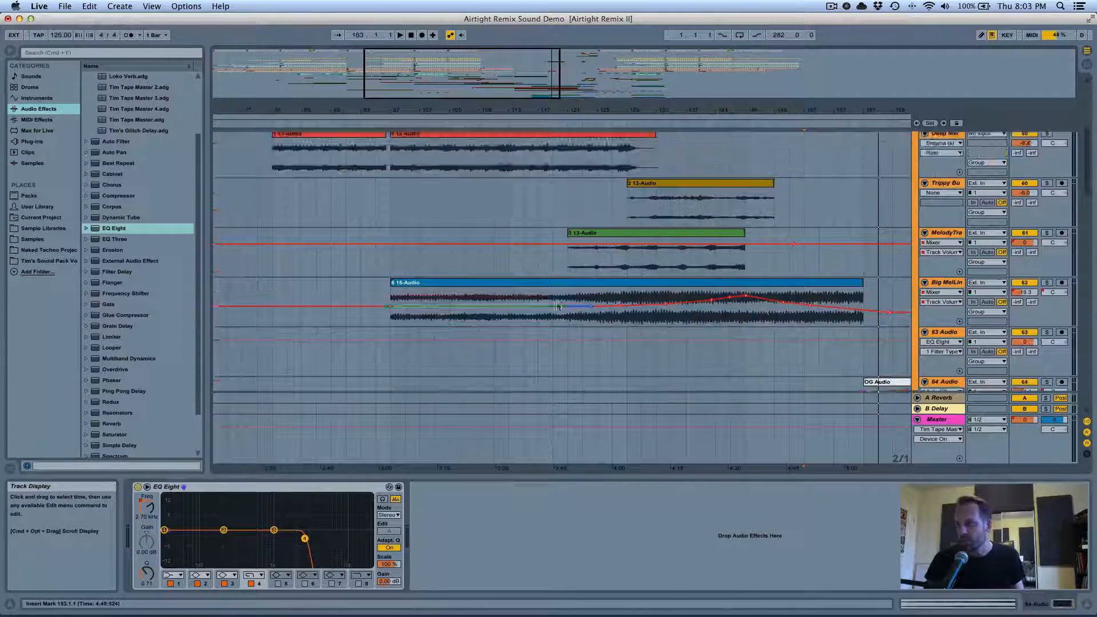
{"action": "left_click", "coordinate": [464, 303]}
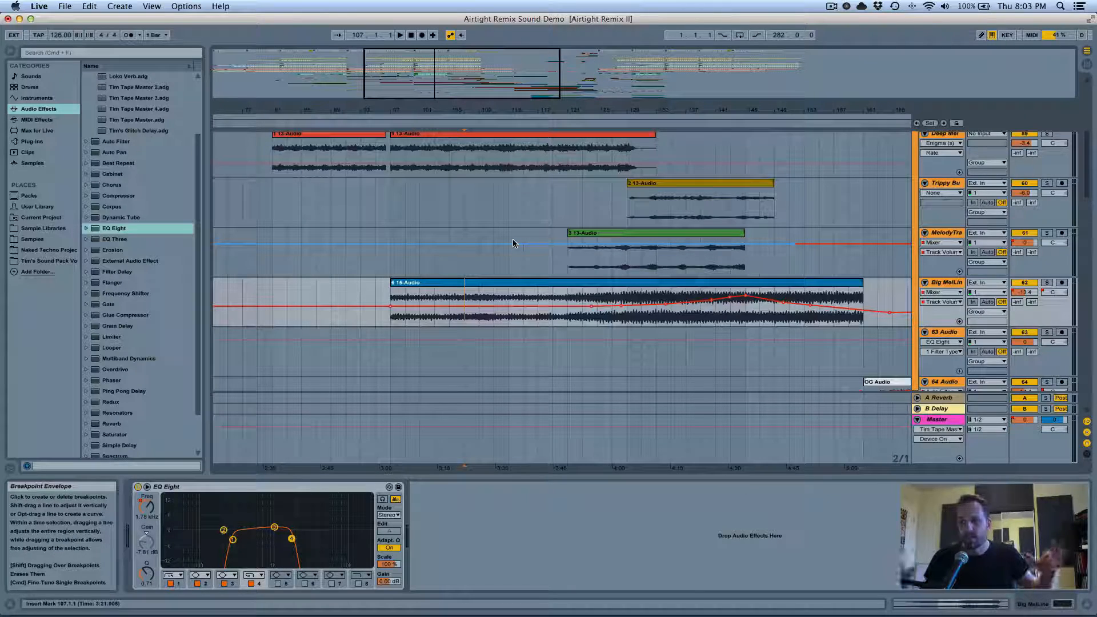
{"action": "scroll", "coordinate": [425, 203], "scroll_direction": "up", "scroll_amount": 2}
{"action": "left_click", "coordinate": [436, 209]}
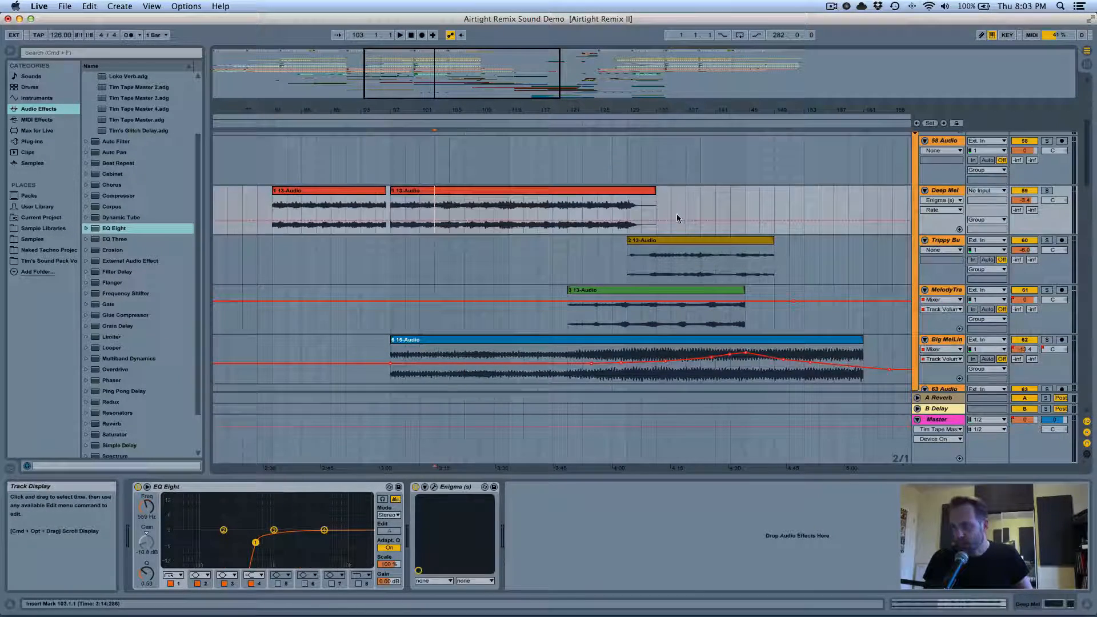
{"action": "left_click", "coordinate": [1048, 191]}
Listen to the soloed Deep Mel recording from bar 107
{"action": "key", "text": "space"}
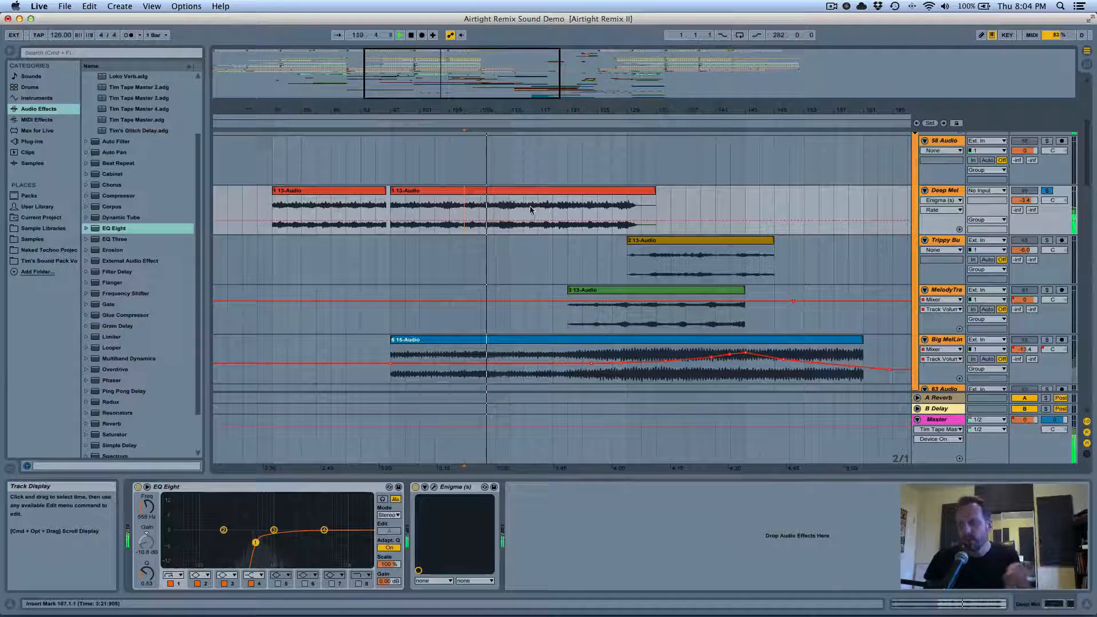
{"action": "scroll", "coordinate": [643, 247], "scroll_direction": "down", "scroll_amount": 5}
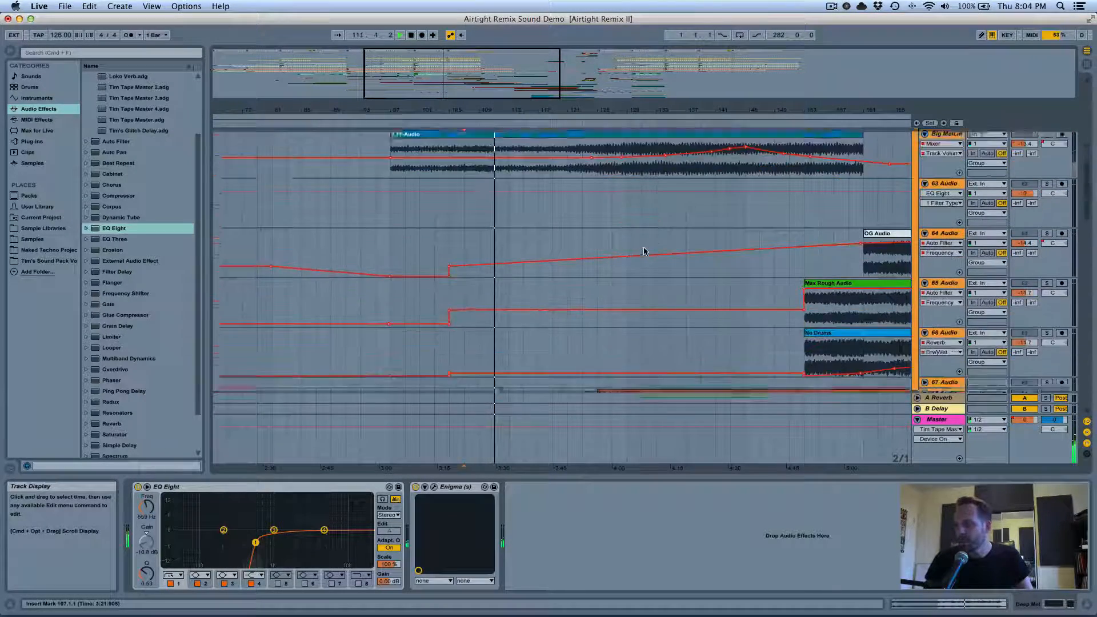
{"action": "scroll", "coordinate": [644, 247], "scroll_direction": "up", "scroll_amount": 10}
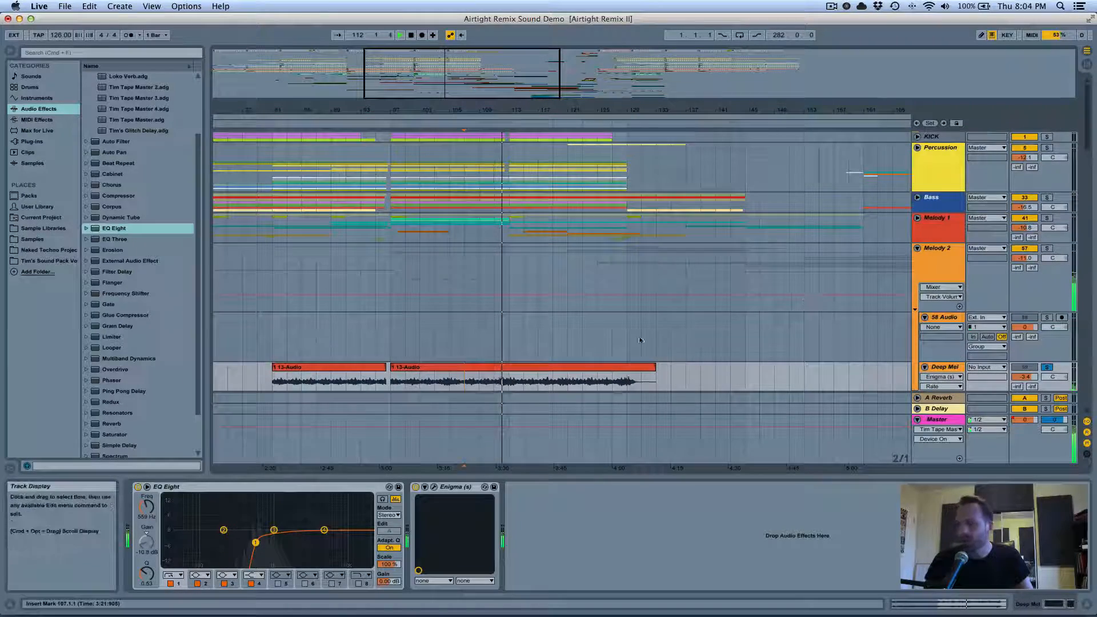
{"action": "scroll", "coordinate": [641, 340], "scroll_direction": "down", "scroll_amount": 6}
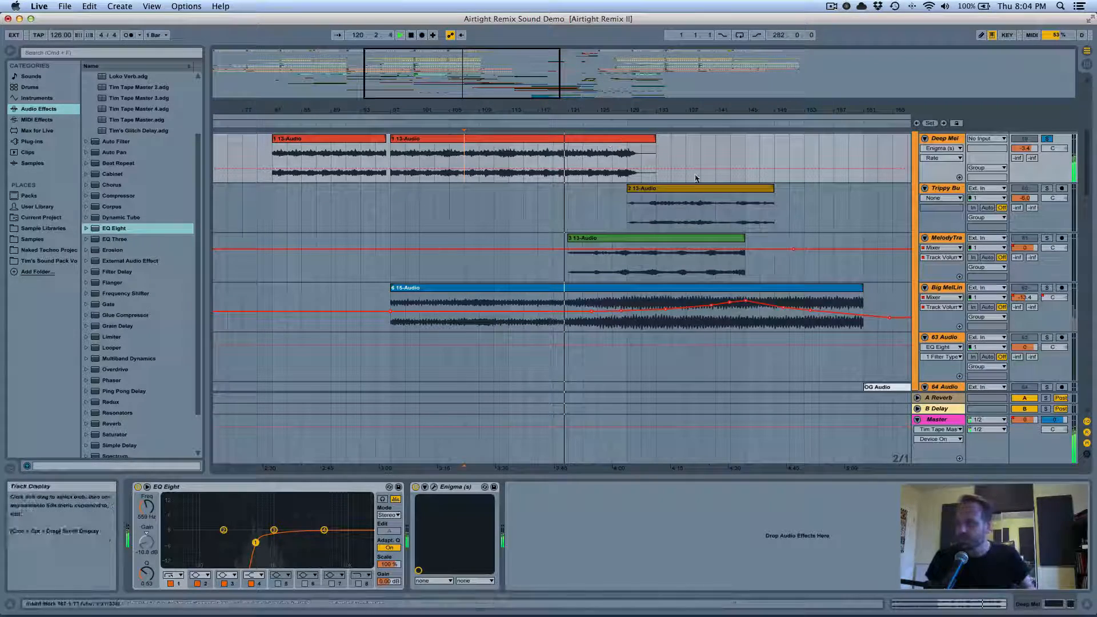
{"action": "key", "text": "space"}
Play from bar 129 with track 61 soloed in place of the Deep Mel track
{"action": "left_click", "coordinate": [627, 257]}
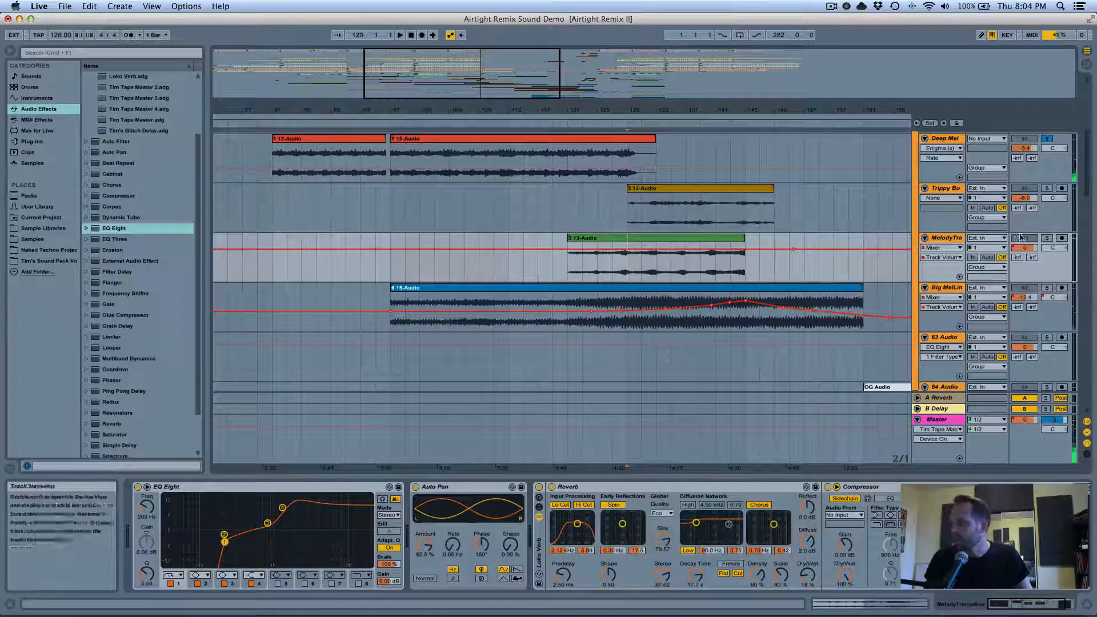
{"action": "key", "text": "space"}
{"action": "left_click", "coordinate": [1048, 239]}
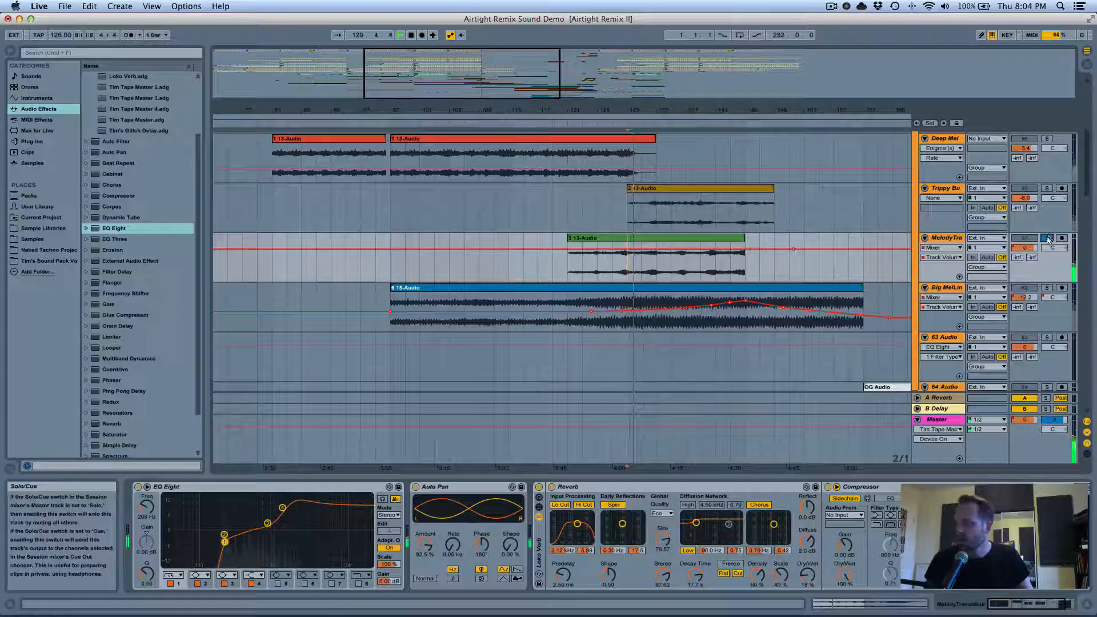
Turn off track 61's solo and listen to the full mix while examining the Melody 2 clips and their volume and filter automation
{"action": "left_click", "coordinate": [1048, 238]}
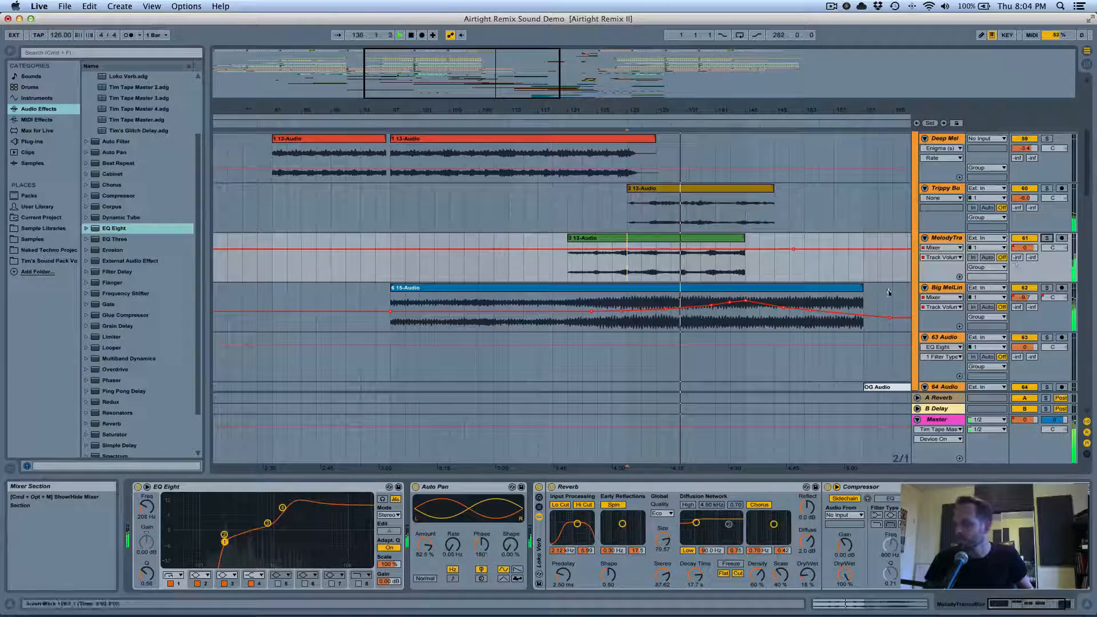
{"action": "scroll", "coordinate": [828, 319], "scroll_direction": "down", "scroll_amount": 4}
{"action": "scroll", "coordinate": [829, 319], "scroll_direction": "right", "scroll_amount": 8}
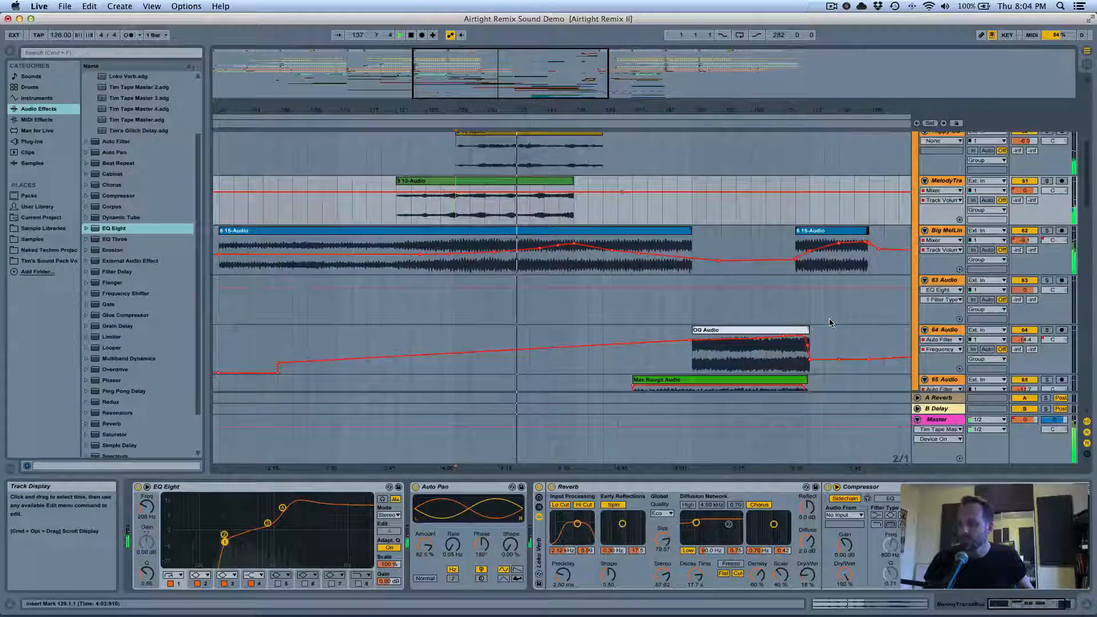
{"action": "scroll", "coordinate": [830, 322], "scroll_direction": "down", "scroll_amount": 1}
{"action": "scroll", "coordinate": [830, 323], "scroll_direction": "right", "scroll_amount": 2}
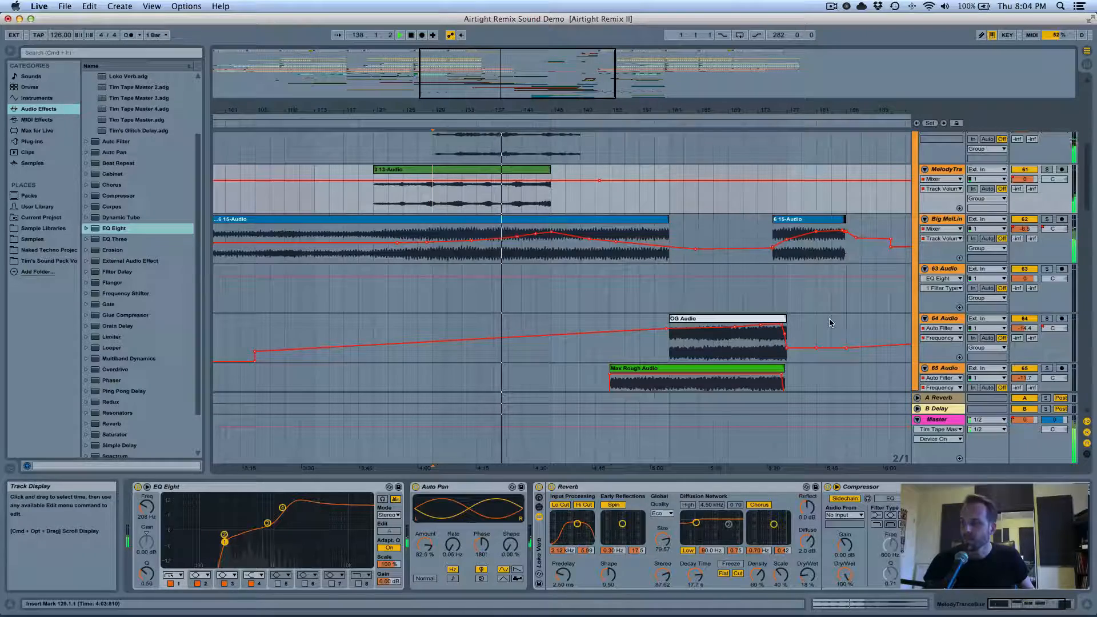
{"action": "scroll", "coordinate": [830, 323], "scroll_direction": "down", "scroll_amount": 3}
{"action": "scroll", "coordinate": [830, 323], "scroll_direction": "up", "scroll_amount": 2}
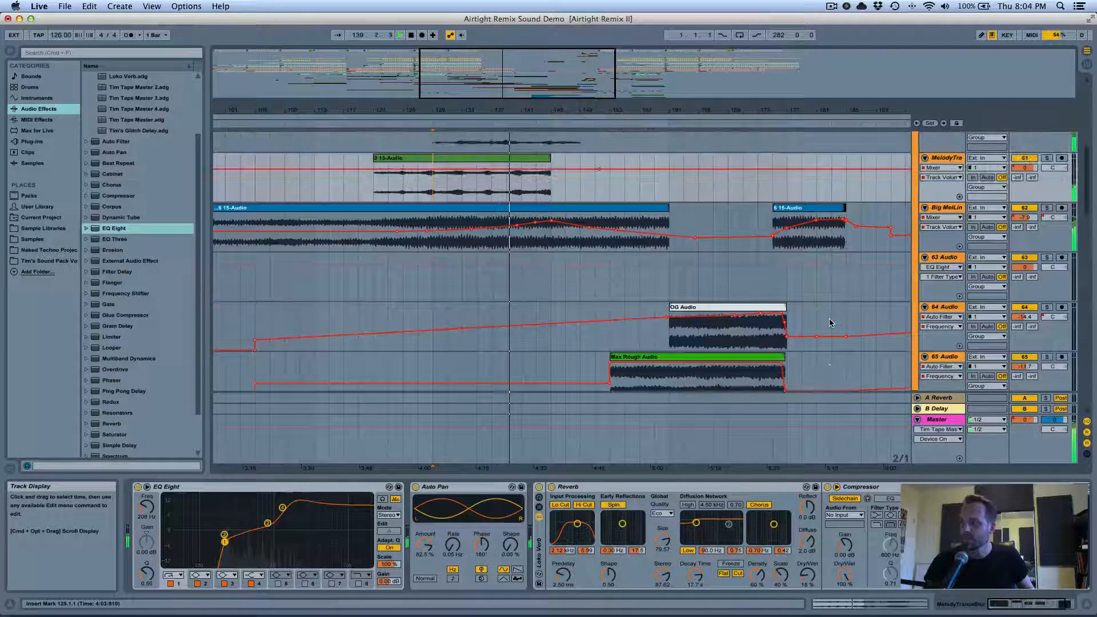
{"action": "scroll", "coordinate": [829, 323], "scroll_direction": "up", "scroll_amount": 3}
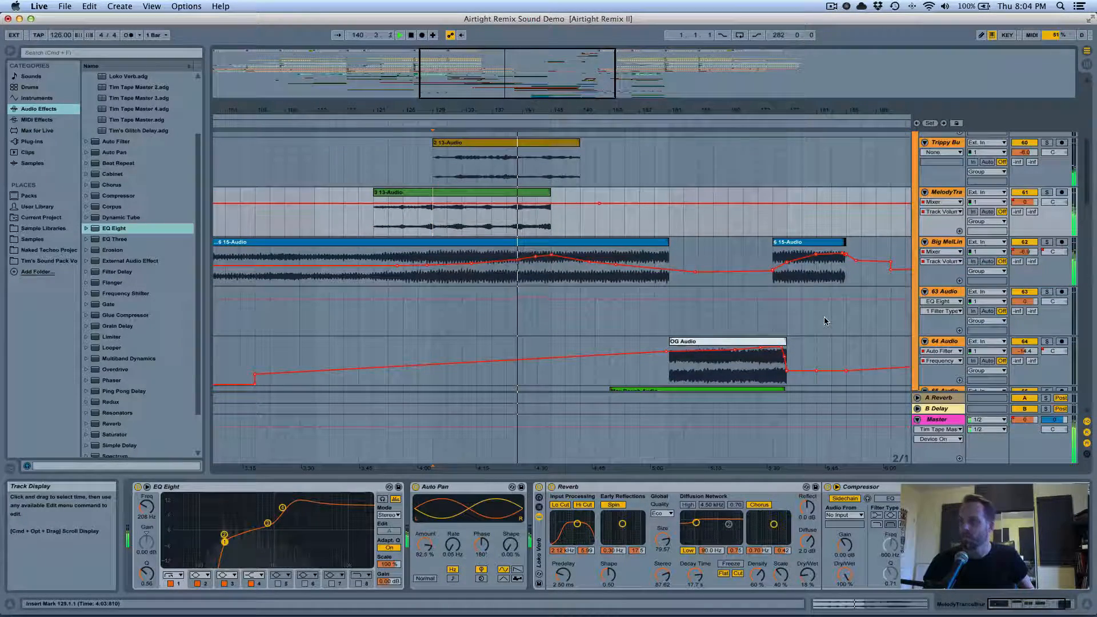